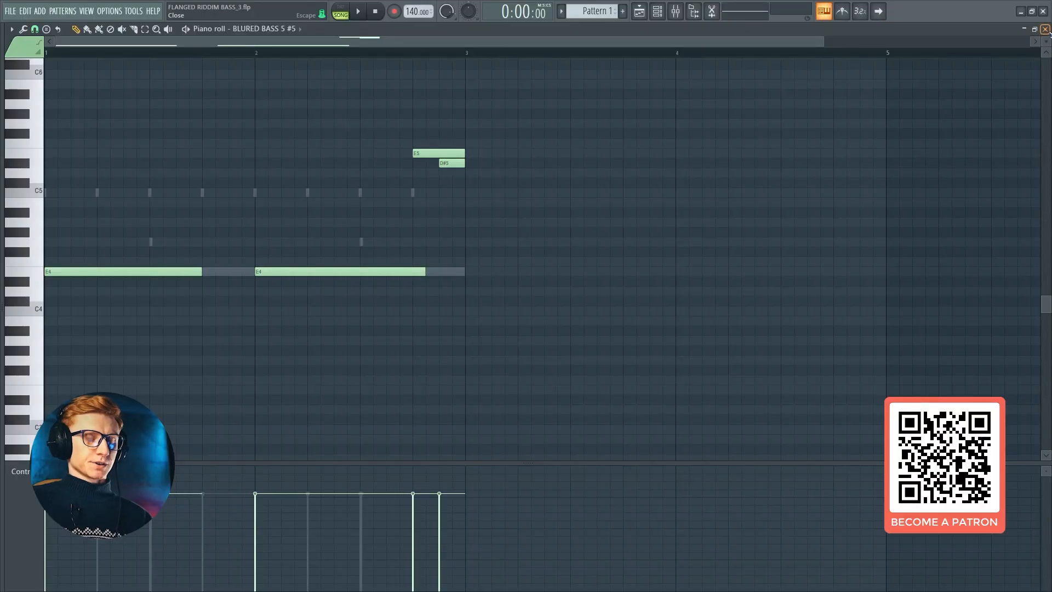
- Close the piano roll and open the Serum instrument on the BLURED BASS 5 #5 channel
left_click(1046, 29)
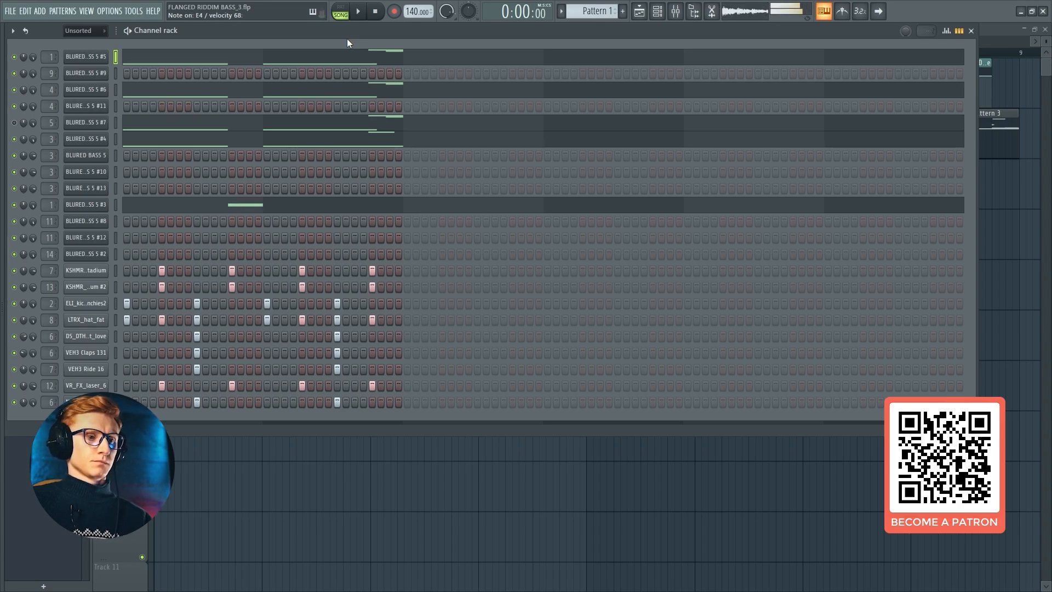
left_click(87, 57)
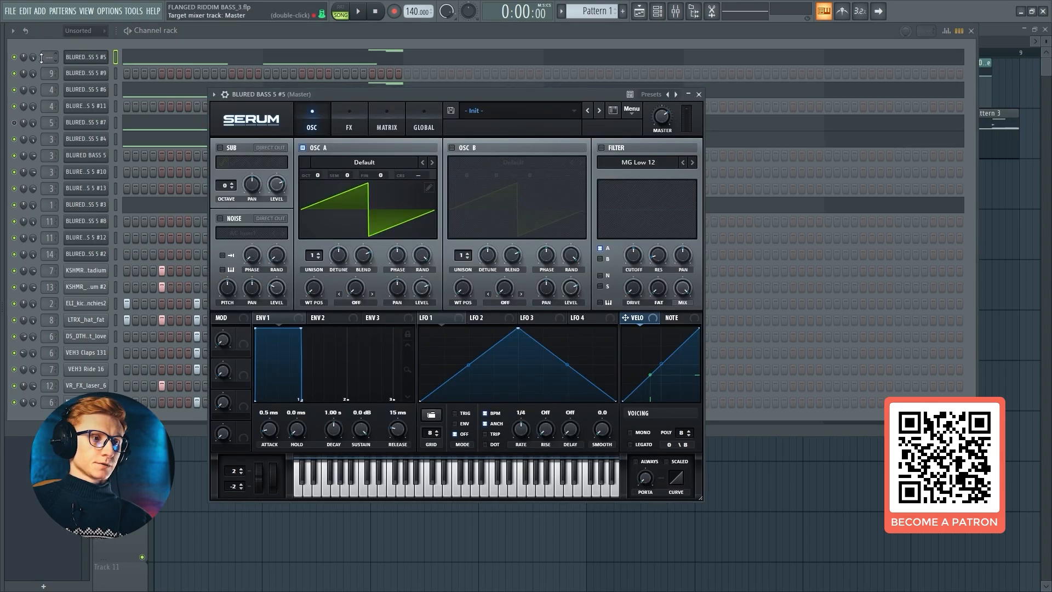
- Review the effect chains on the Insert 1 and Master mixer tracks, and return to the synth
left_click(676, 12)
left_click(70, 77)
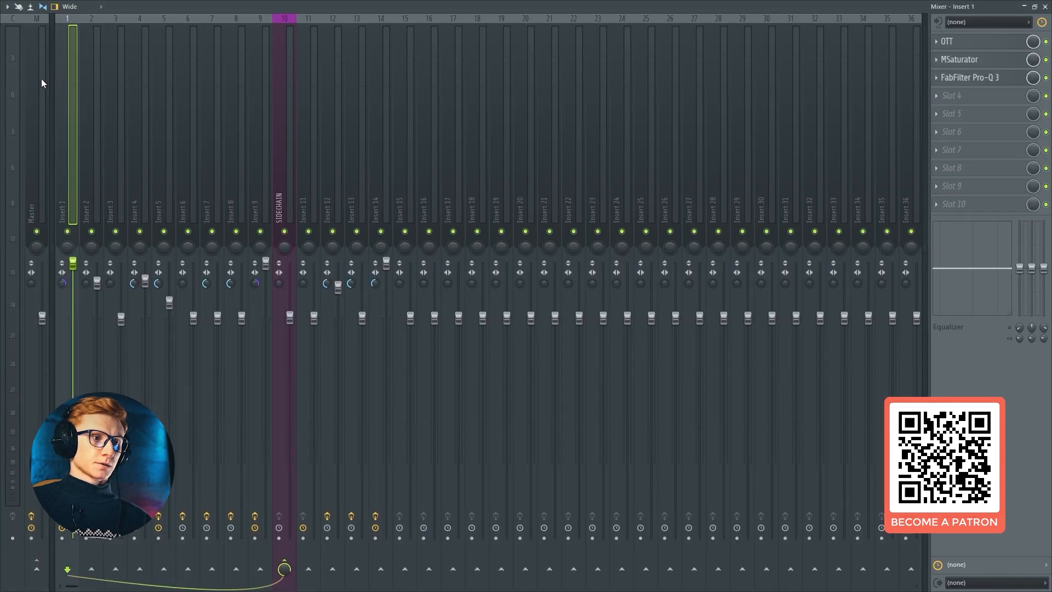
left_click(42, 83)
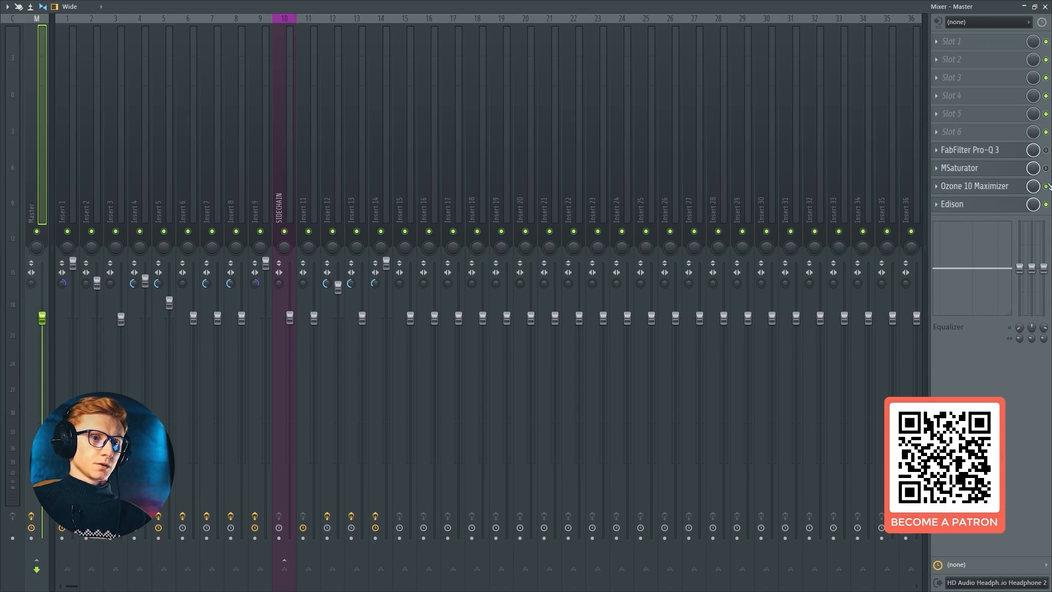
left_click(1046, 6)
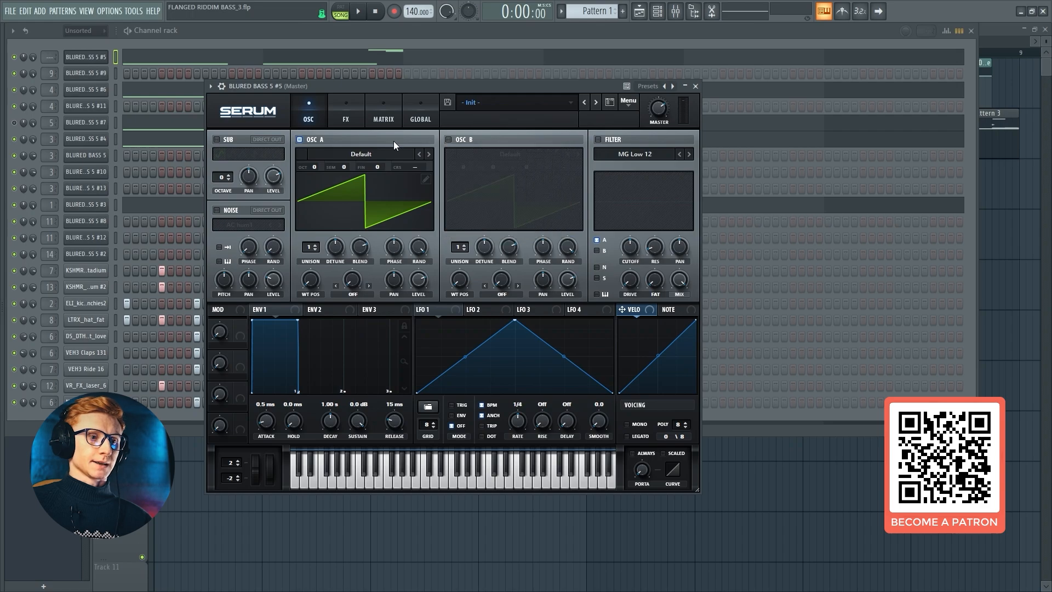
- Load the Monster 8 [SL] spectral wavetable into oscillator A, set its octave to -2 and raise its level
left_click(364, 153)
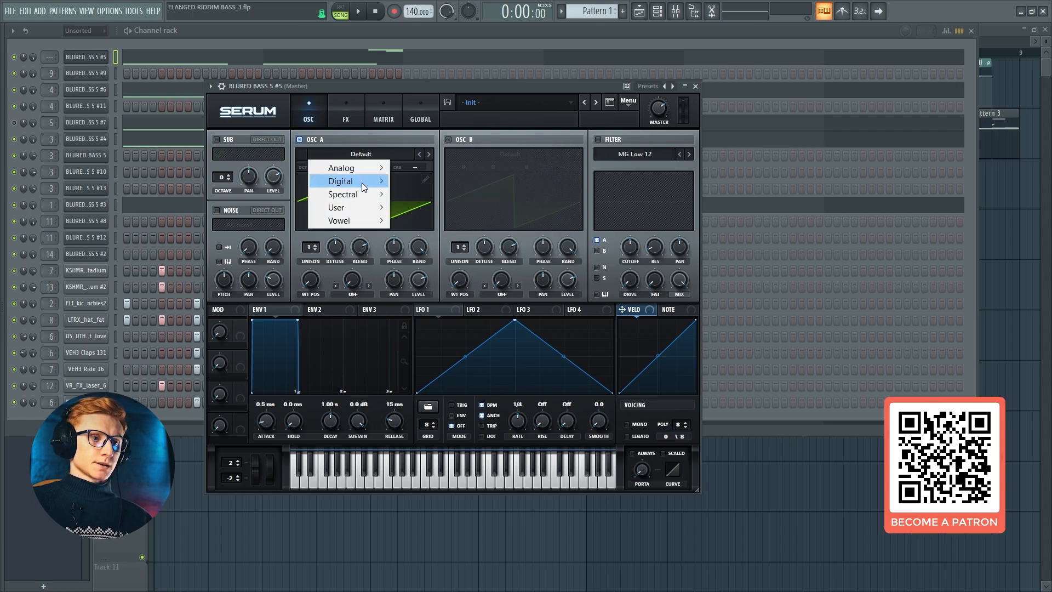
mouse_move(367, 193)
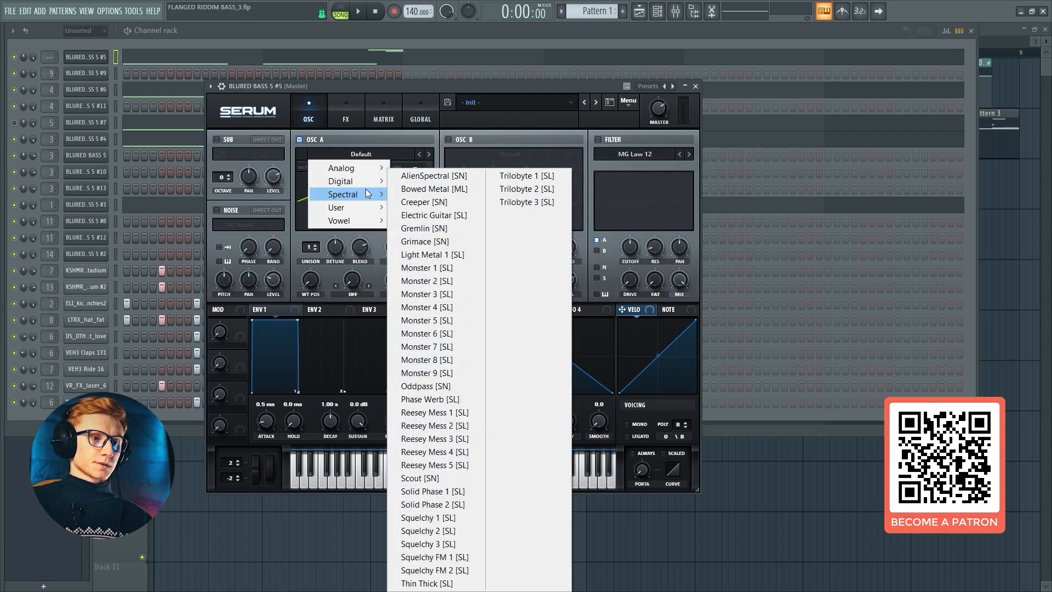
left_click(445, 361)
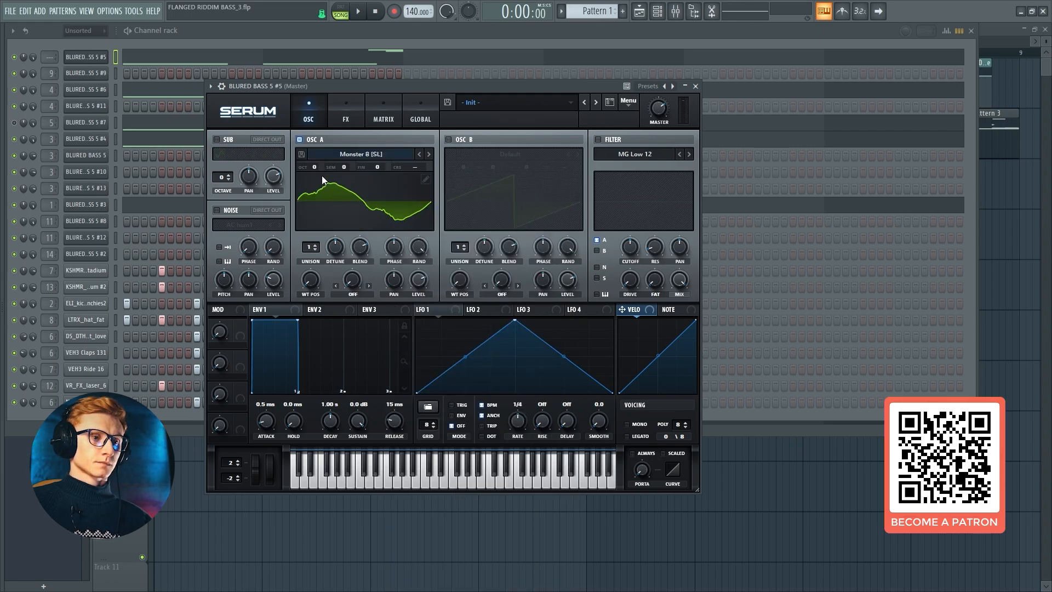
left_click_drag(320, 199, 322, 204)
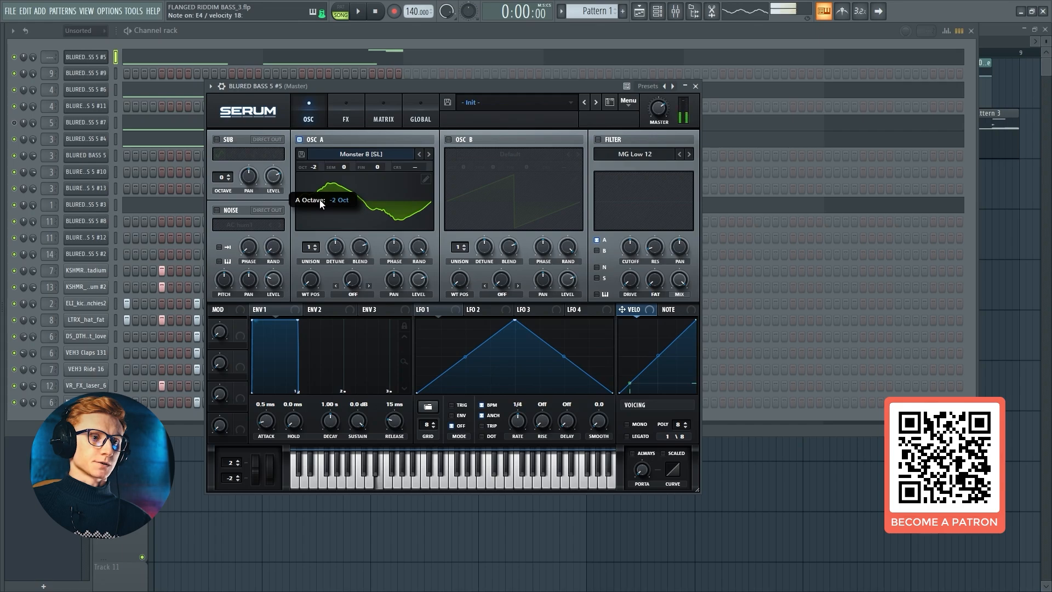
left_click_drag(424, 283, 429, 240)
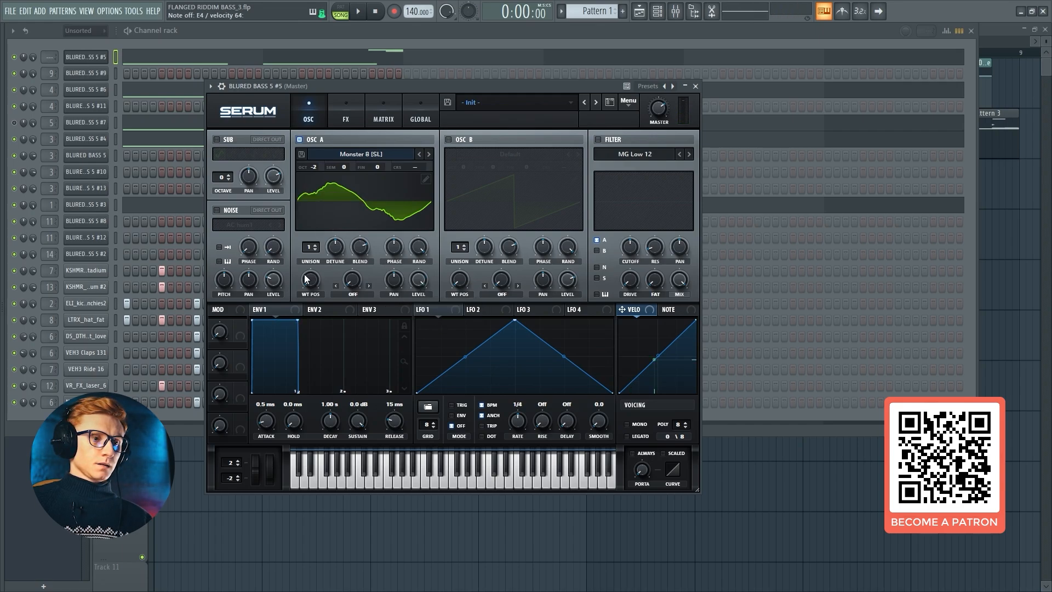
- Modulate oscillator A's wavetable position and level with LFO 1, using the Flanged Riddim Bass shape in Trig mode at a 1/2 rate
mouse_move(308, 281)
left_mouse_down()
mouse_move(315, 245)
mouse_move(303, 285)
left_mouse_up()
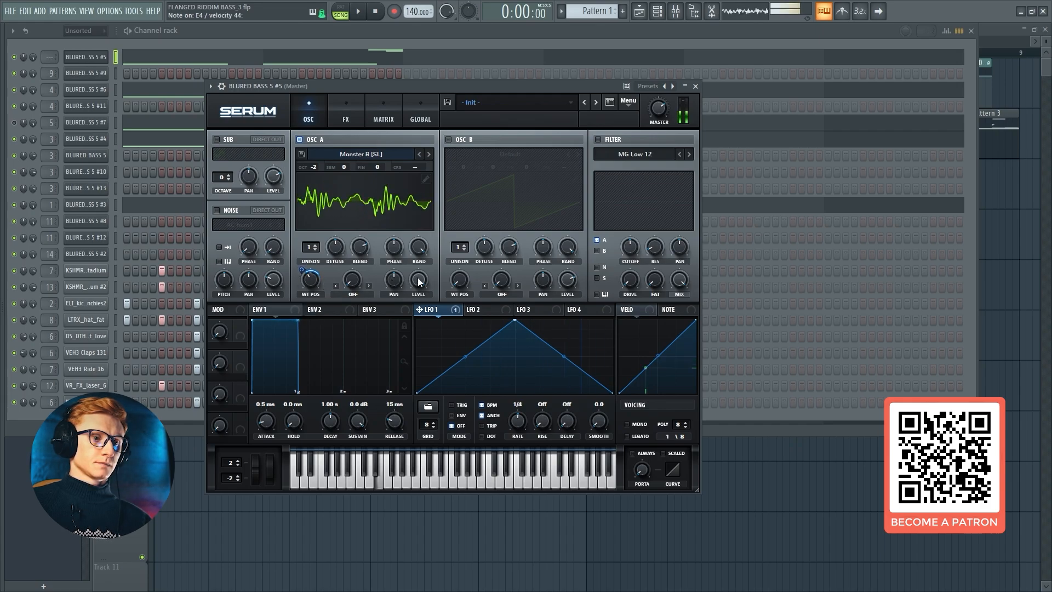
left_click_drag(419, 281, 430, 376)
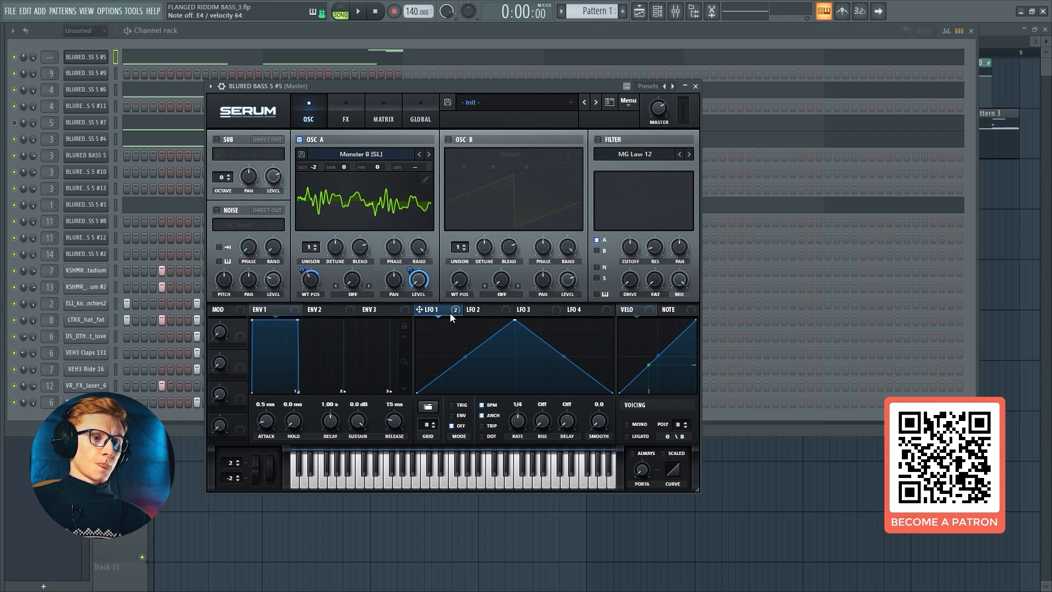
left_click(428, 406)
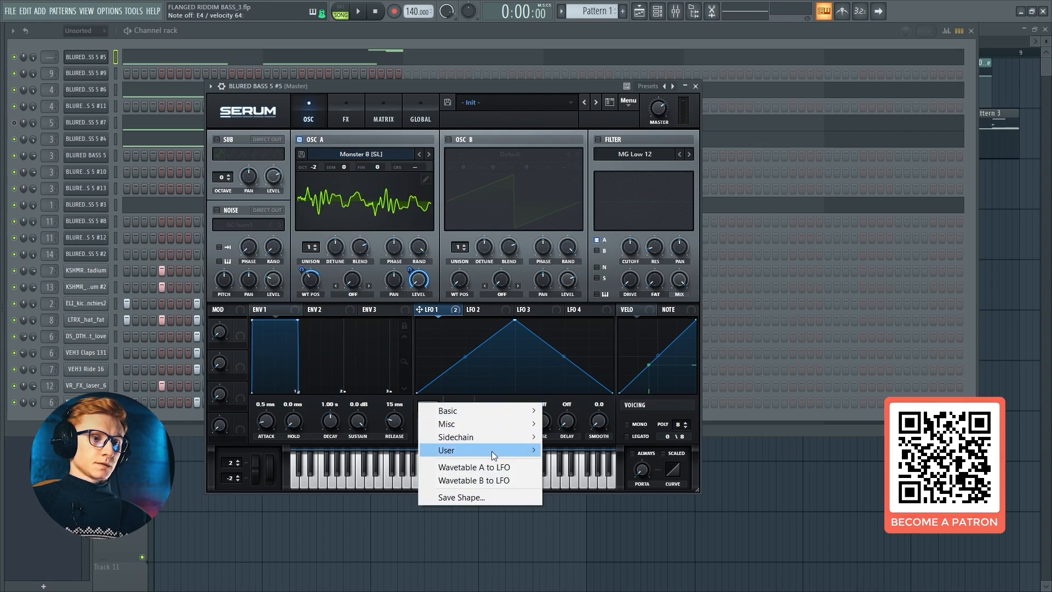
mouse_move(492, 450)
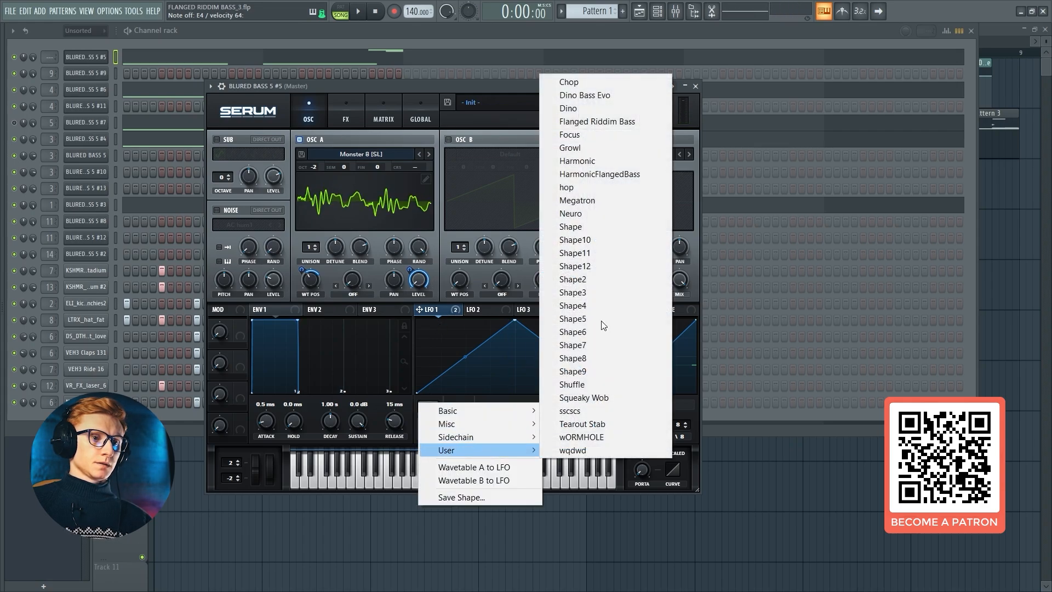
left_click(585, 121)
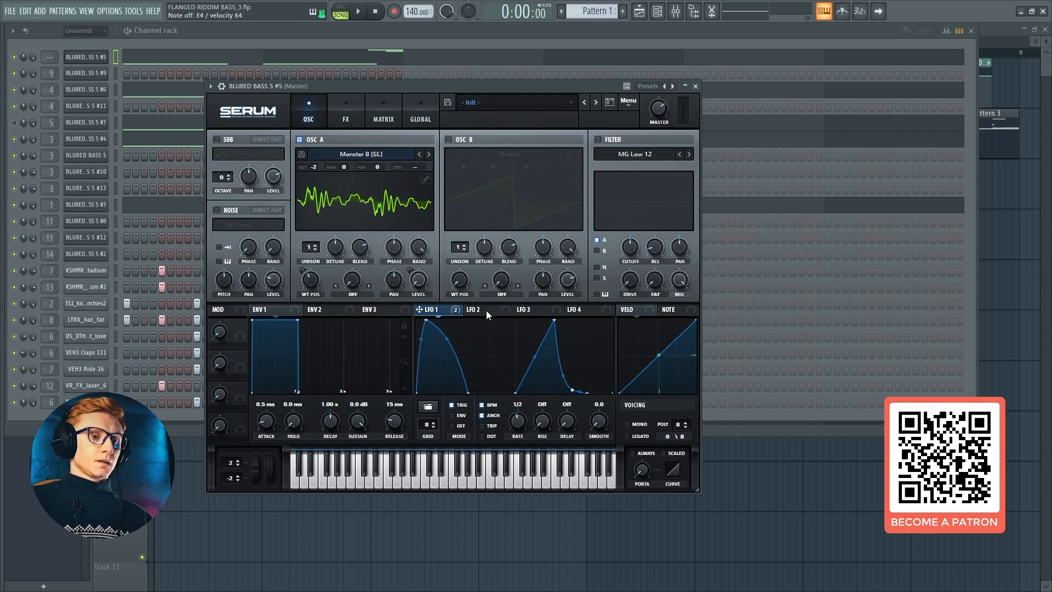
- Enable oscillator B with the Reesey Mess 3 [SL] spectral wavetable and set its octave to -2
left_click(449, 140)
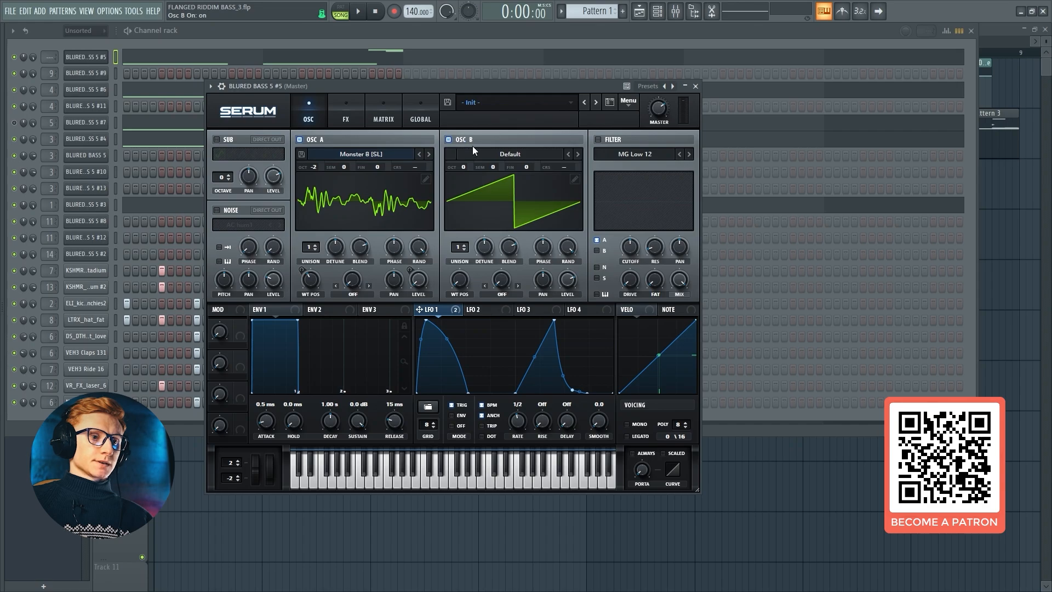
left_click(498, 154)
mouse_move(491, 195)
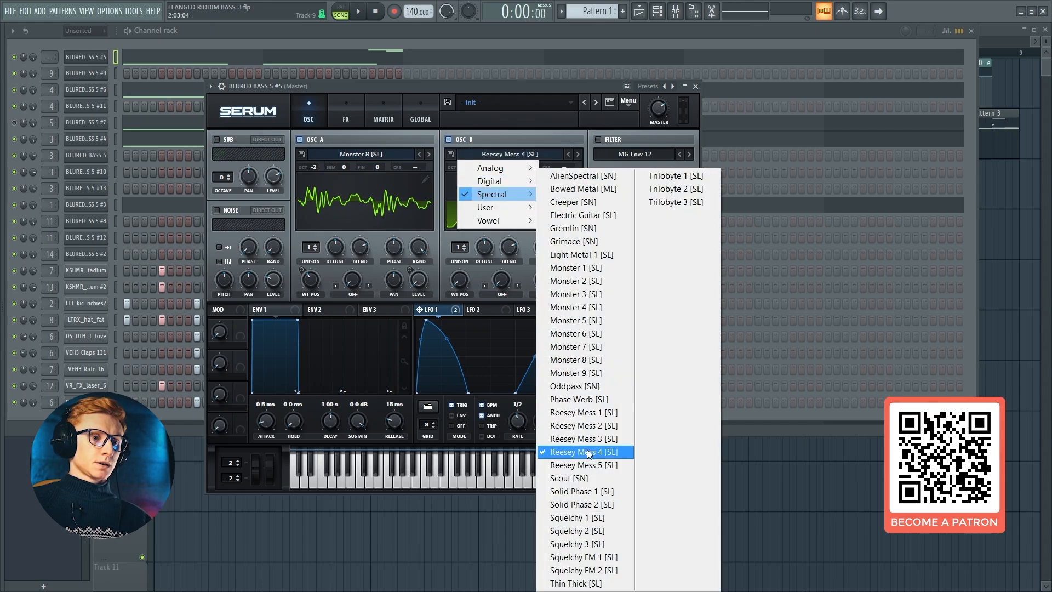
left_click(586, 438)
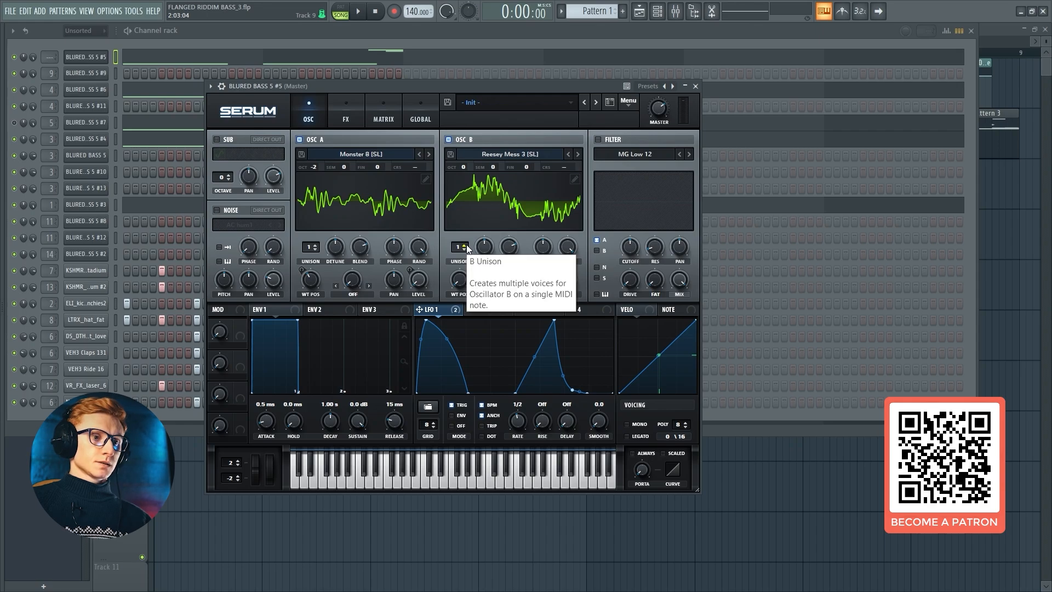
left_click_drag(465, 162, 468, 191)
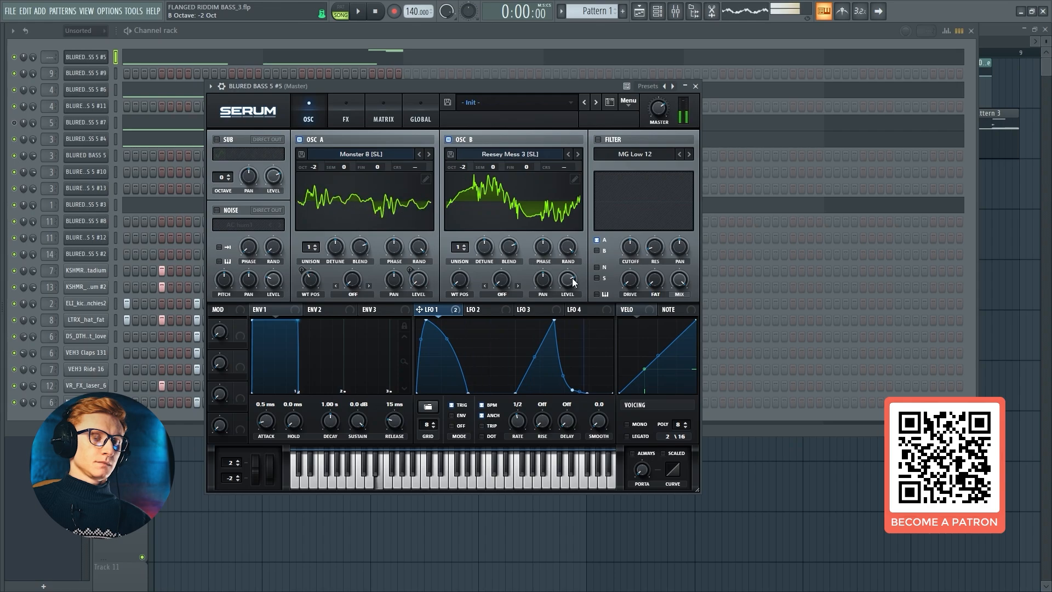
- Modulate oscillator B's level and wavetable position with LFO 1 and set its unison to 2 voices
mouse_move(574, 282)
left_mouse_down()
mouse_move(573, 307)
mouse_move(568, 280)
left_mouse_up()
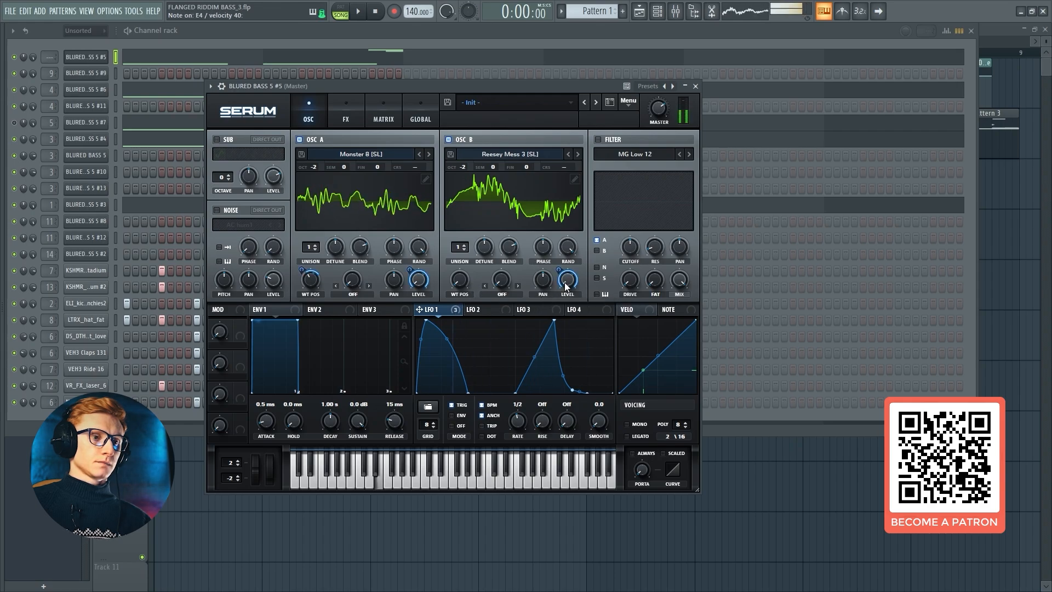
left_click(466, 245)
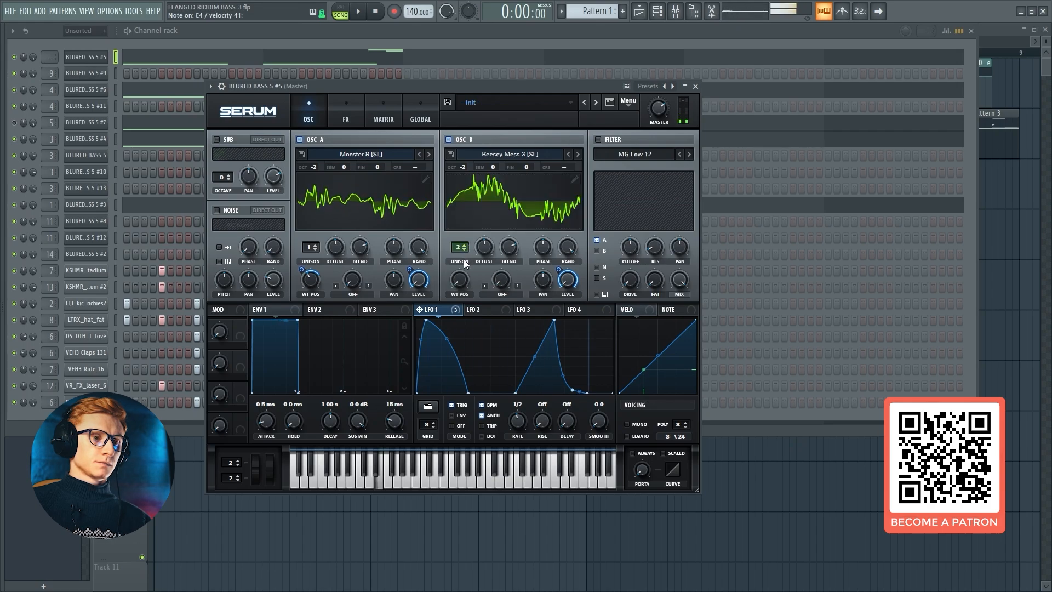
mouse_move(463, 285)
mouse_move(463, 285)
left_mouse_down()
mouse_move(472, 263)
mouse_move(454, 277)
left_mouse_up()
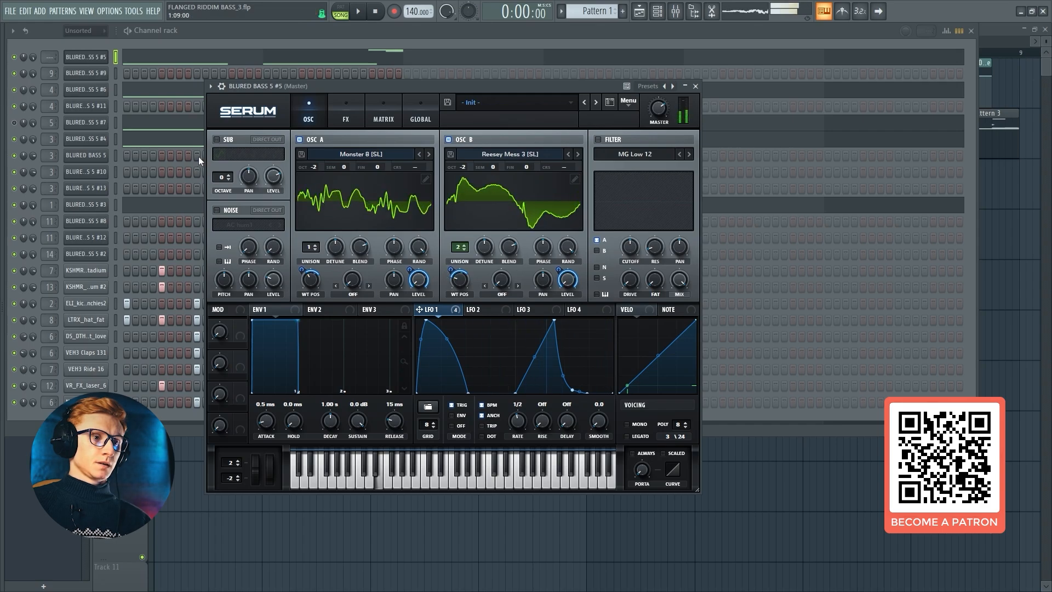
- Enable the noise oscillator and load the CymMicBleed sample into it
left_click(232, 212)
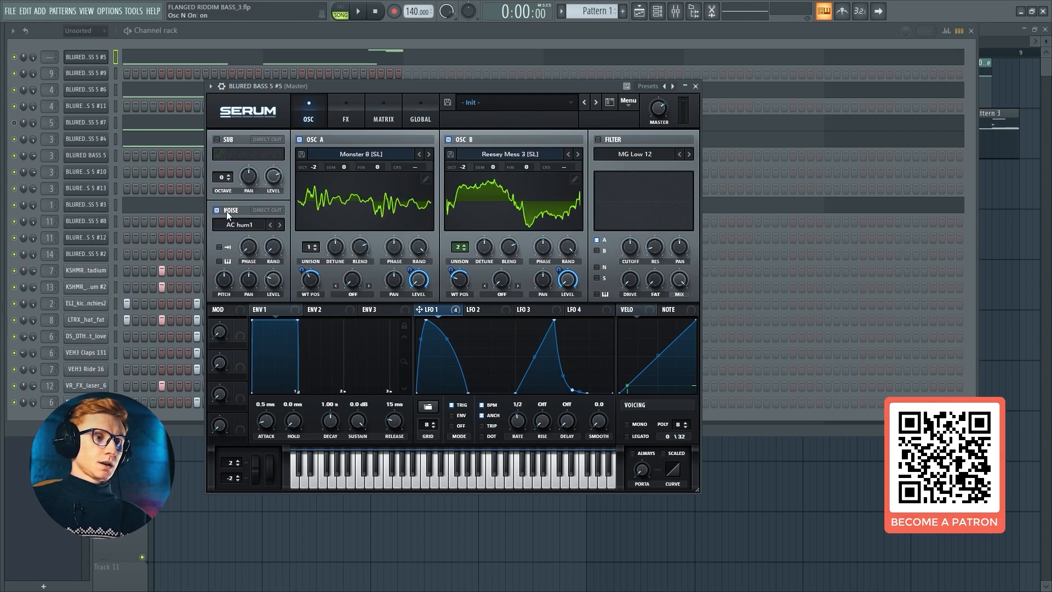
left_click(232, 224)
mouse_move(283, 291)
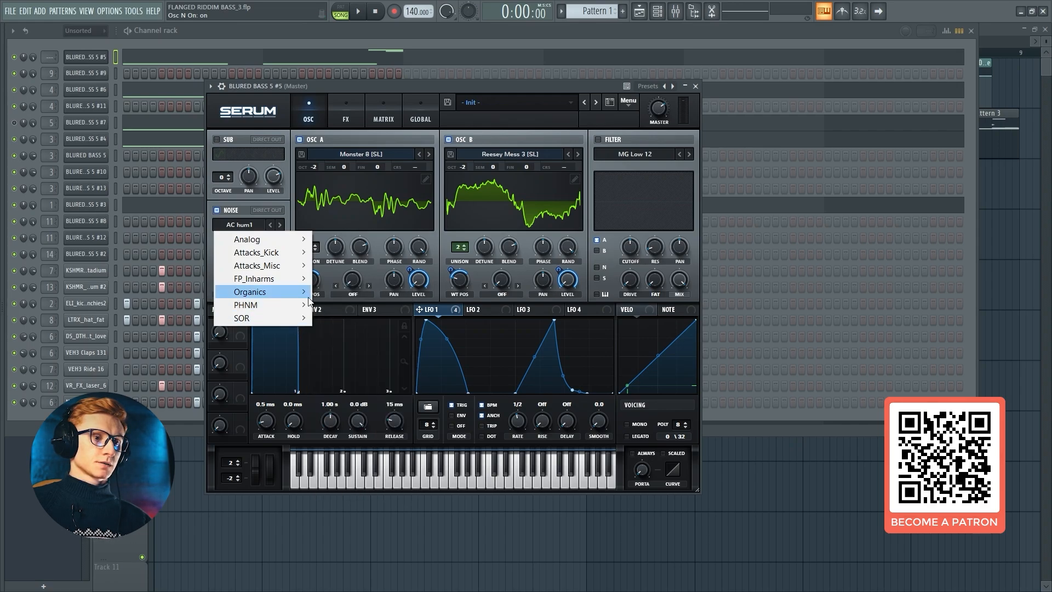
left_click(349, 396)
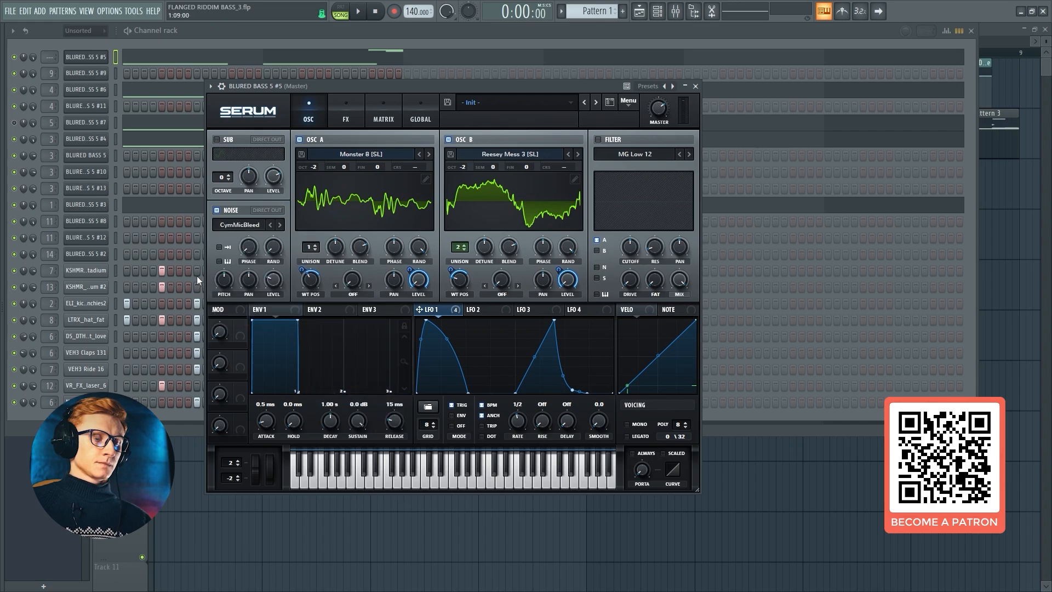
- Set the noise level to 0%, modulate it with LFO 1 and send the noise oscillator to Direct Out
left_click_drag(220, 280, 219, 281)
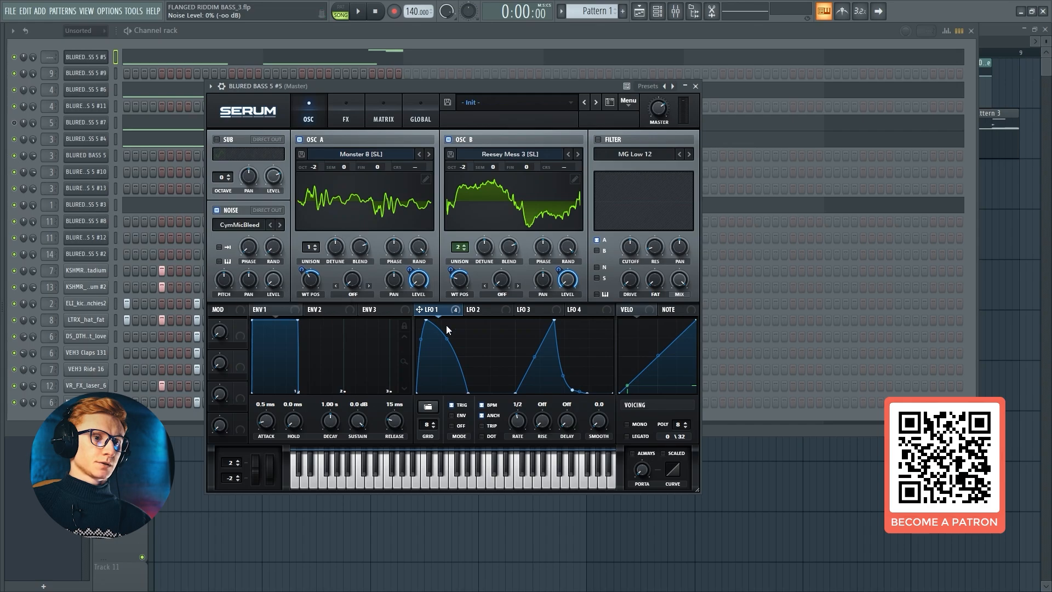
right_click(270, 276)
left_click(295, 285)
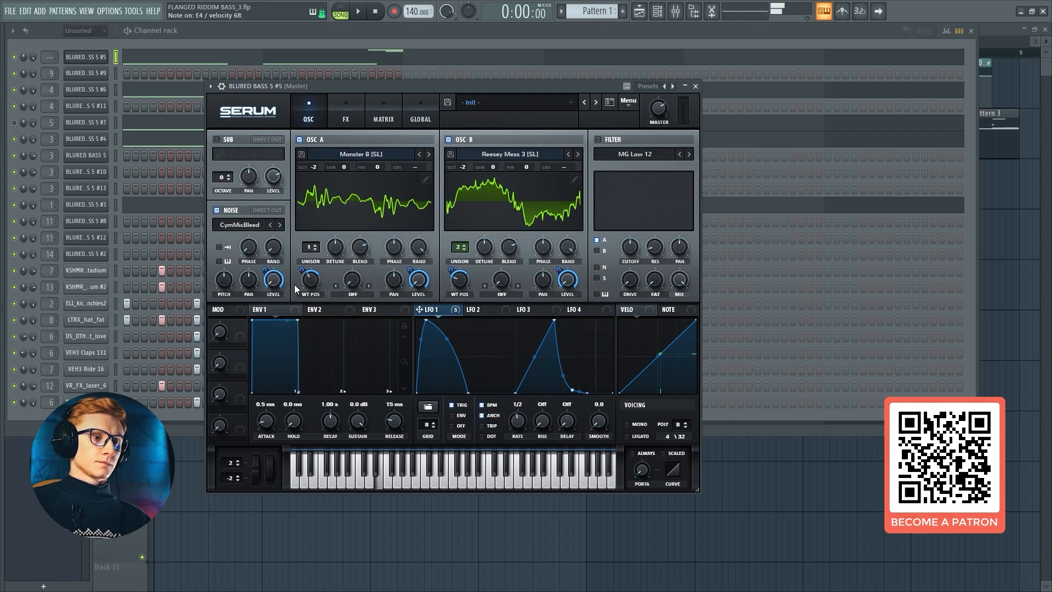
left_click(257, 213)
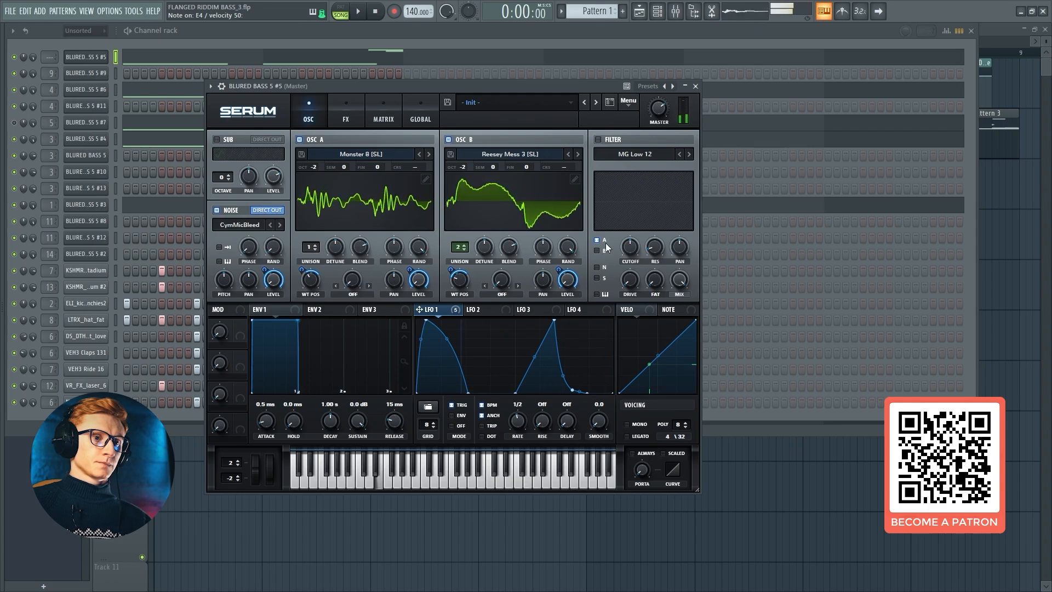
- Enable the filter with the BN 12 multi type and route oscillator B and the noise oscillator through it
left_click(607, 140)
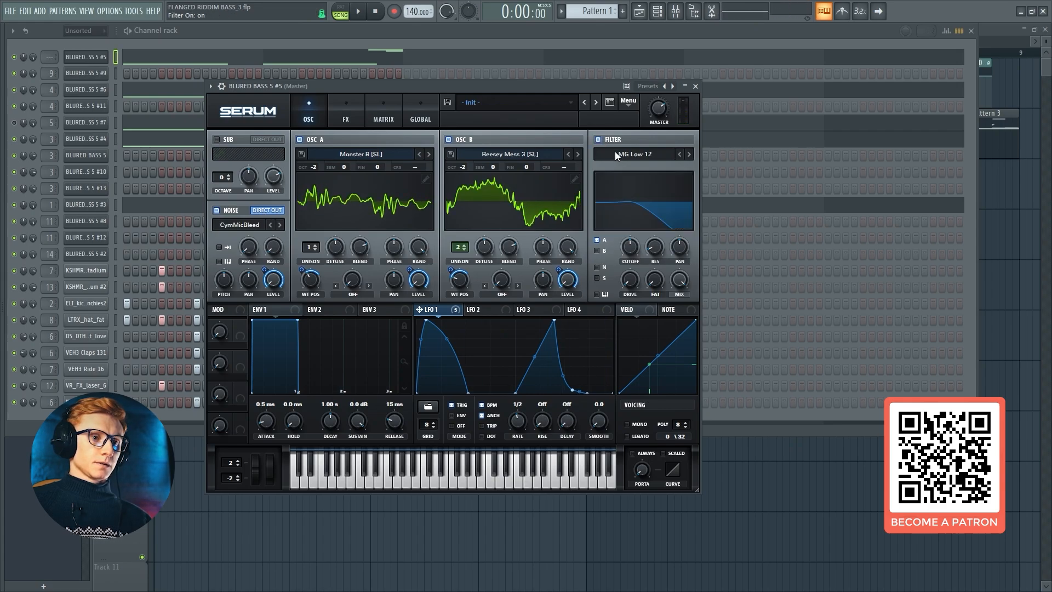
left_click(616, 154)
mouse_move(649, 183)
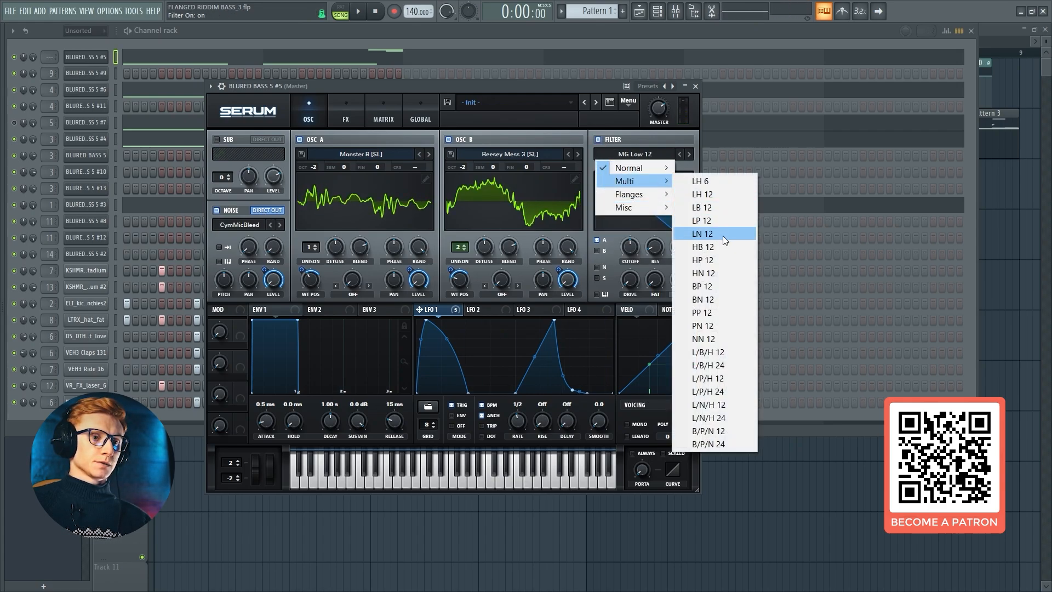
left_click(715, 299)
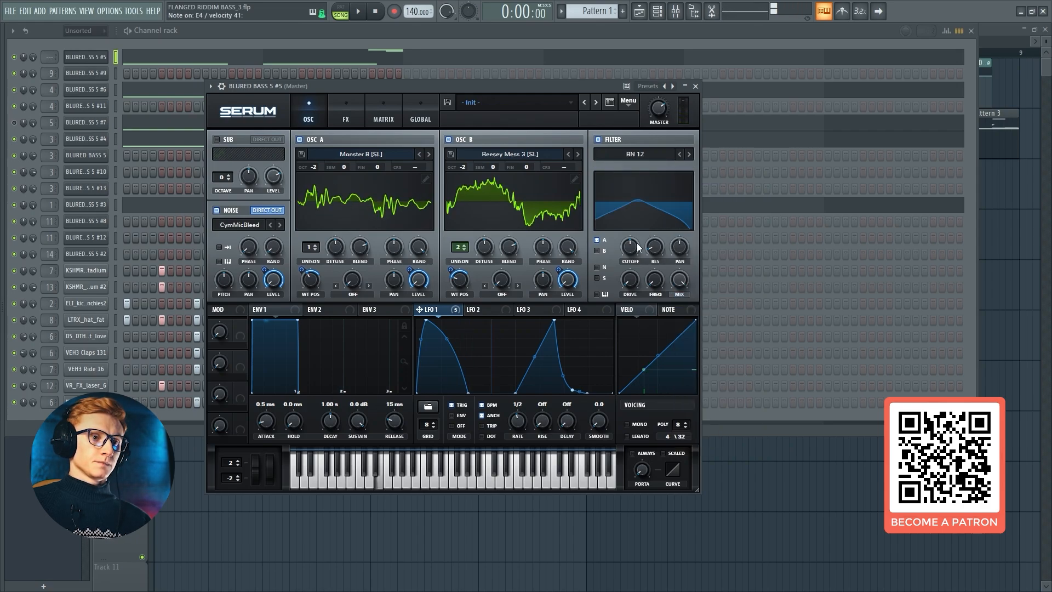
left_click(636, 158)
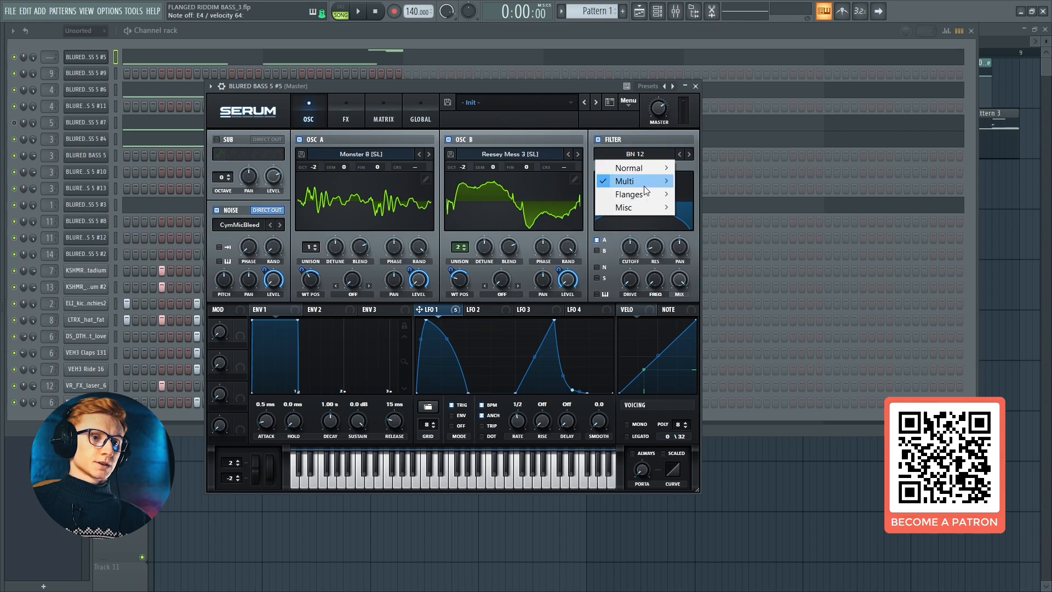
mouse_move(644, 184)
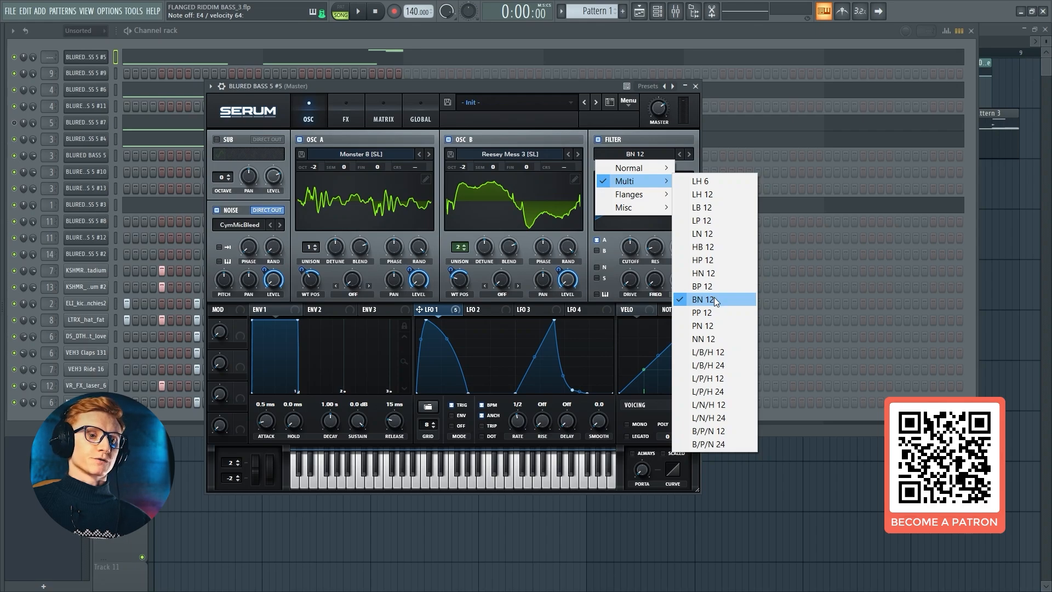
left_click(715, 299)
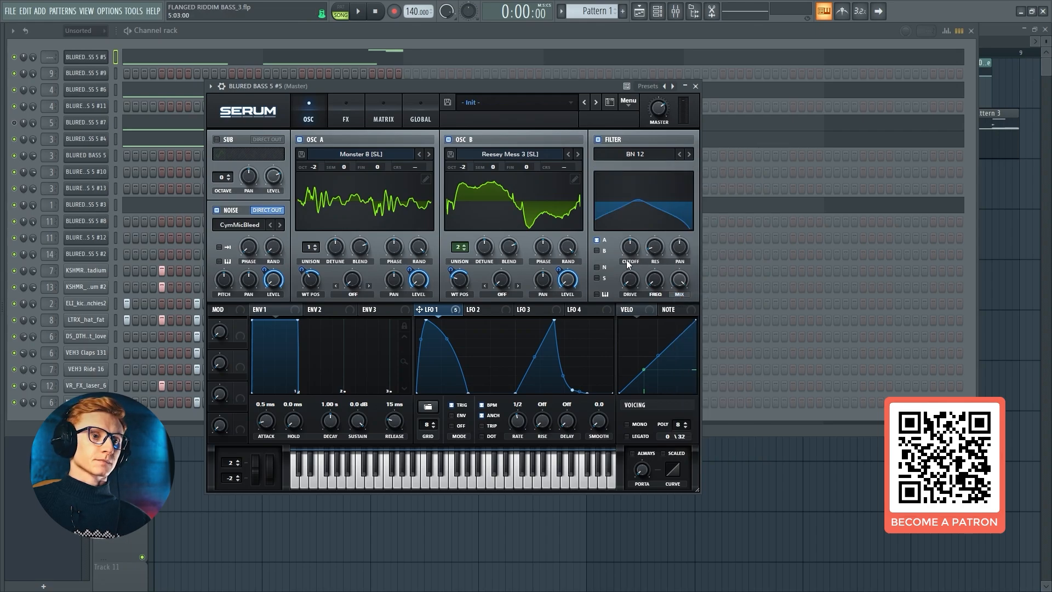
left_click(597, 268)
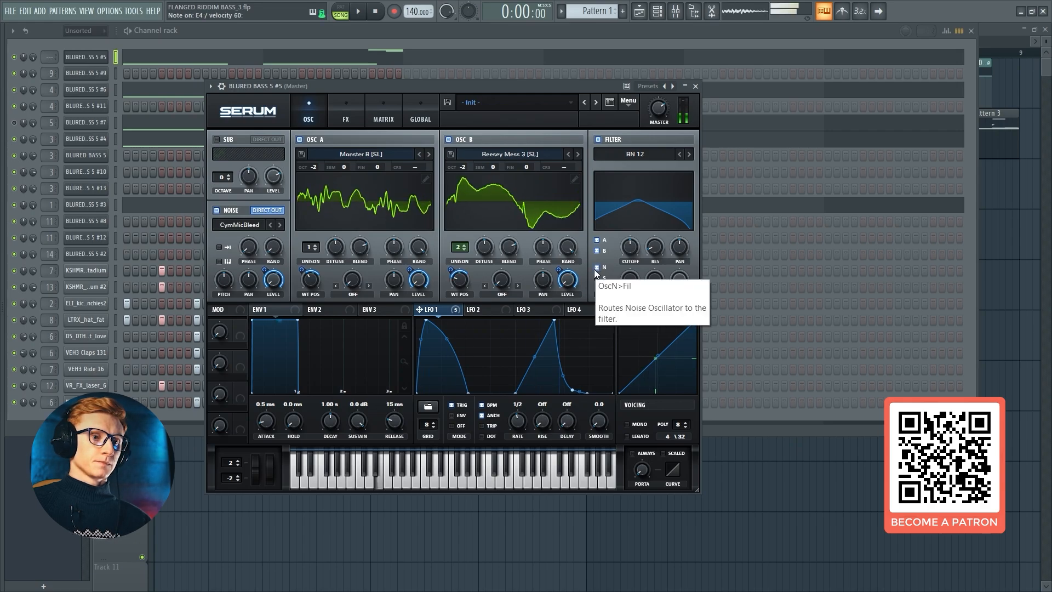
- Lower the filter cutoff to 17 Hz and modulate it with LFO 1 by an amount of about 58
left_click_drag(629, 252, 639, 311)
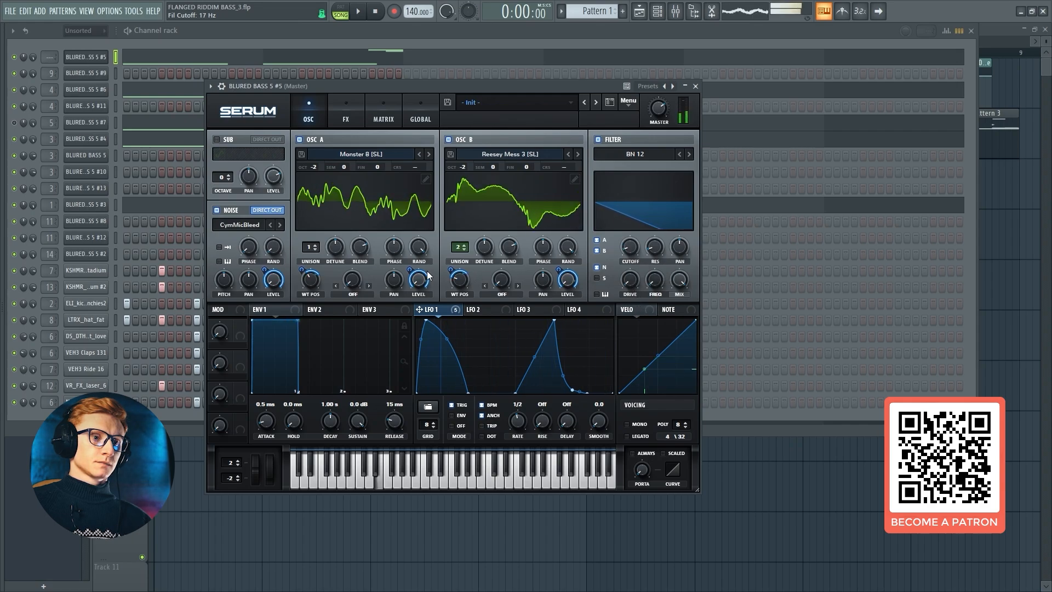
left_click_drag(627, 249, 627, 250)
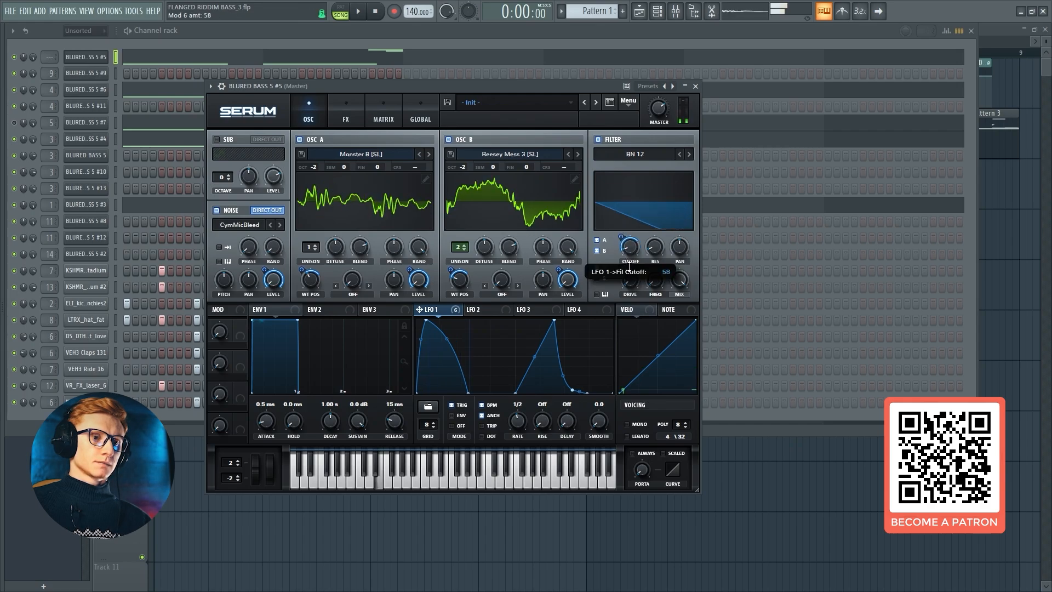
left_click_drag(620, 240, 619, 239)
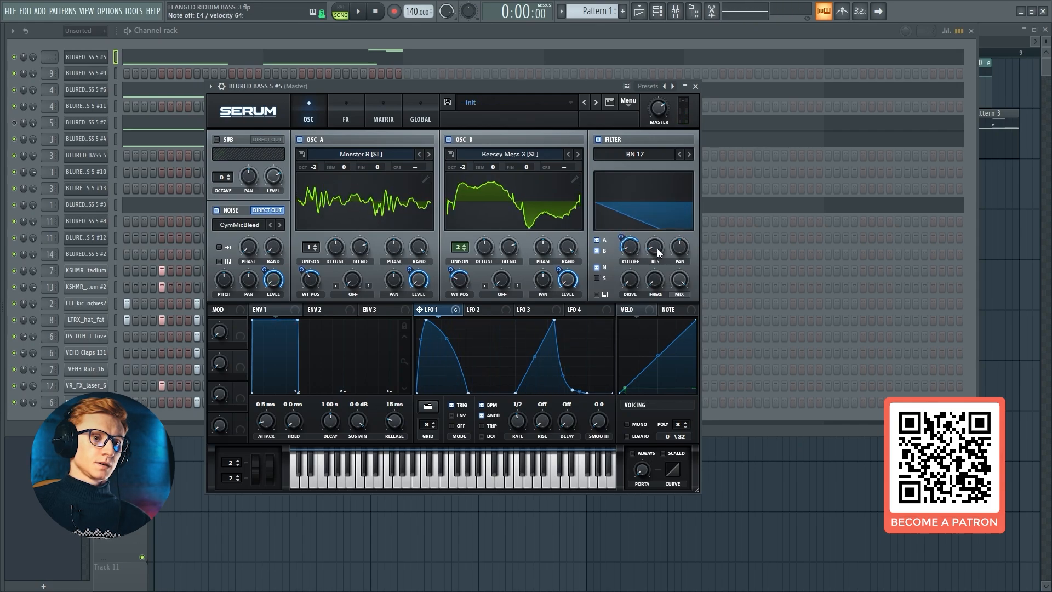
- Set the filter resonance to 0% and raise the filter drive
mouse_move(657, 250)
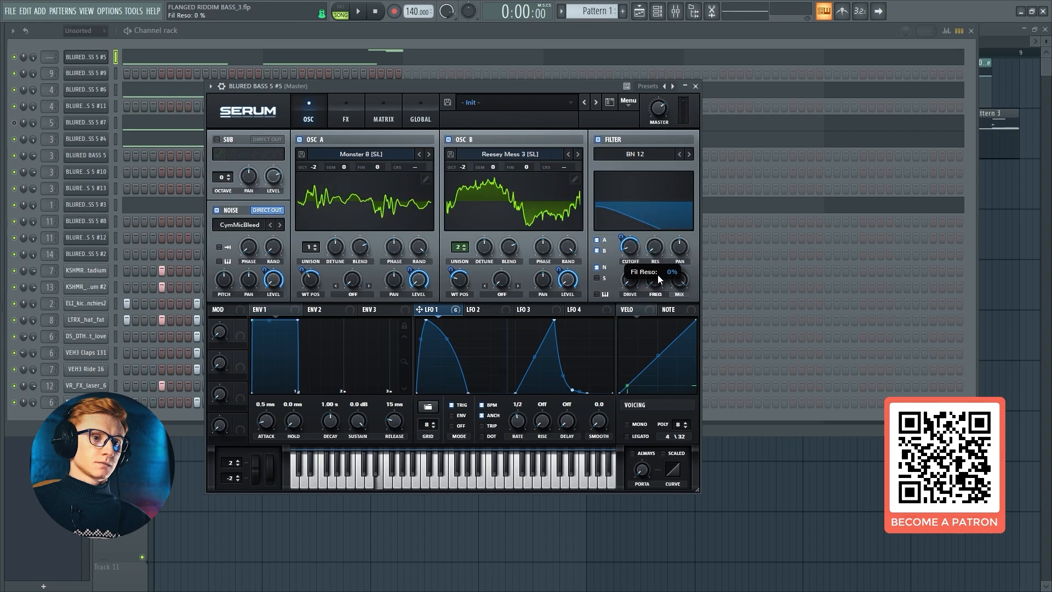
mouse_move(634, 284)
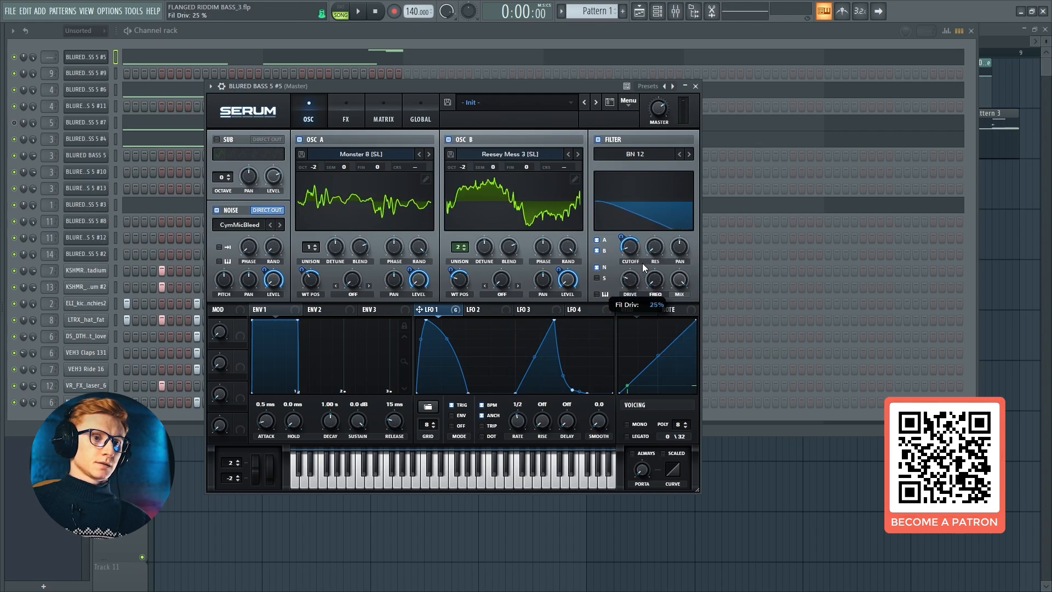
left_click_drag(644, 261, 667, 230)
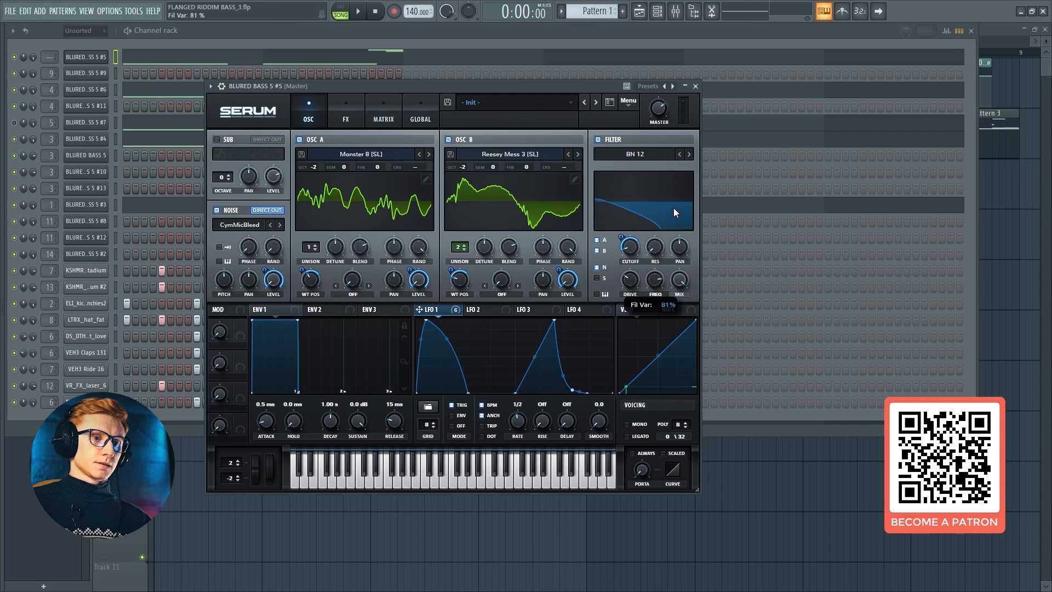
- Raise the filter's FREQ control and modulate it negatively with LFO 1, reducing the filter mix
left_click_drag(674, 208, 675, 203)
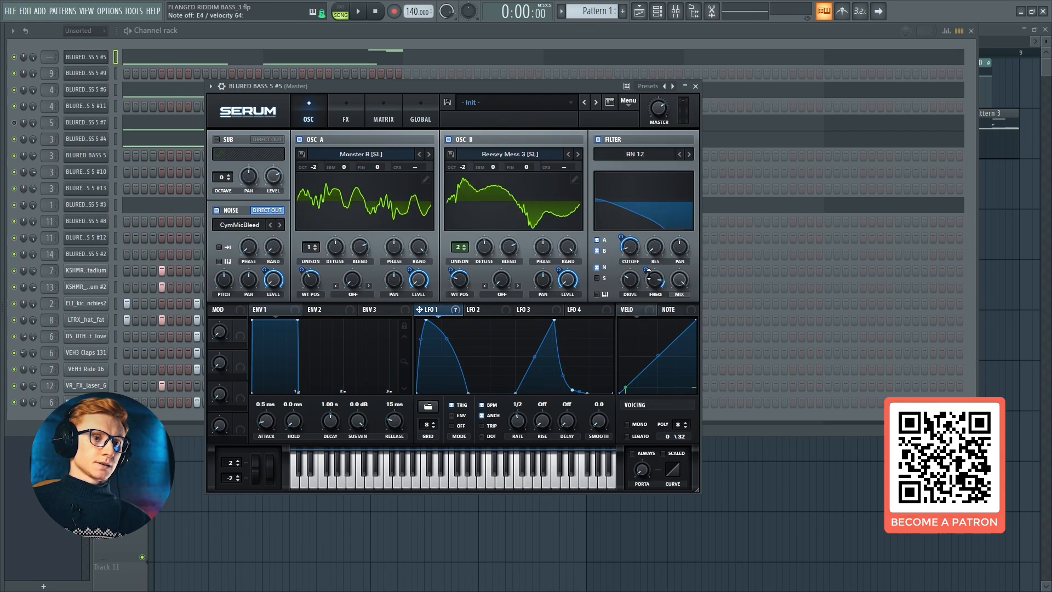
left_click_drag(649, 275, 647, 319)
left_click_drag(680, 281, 683, 328)
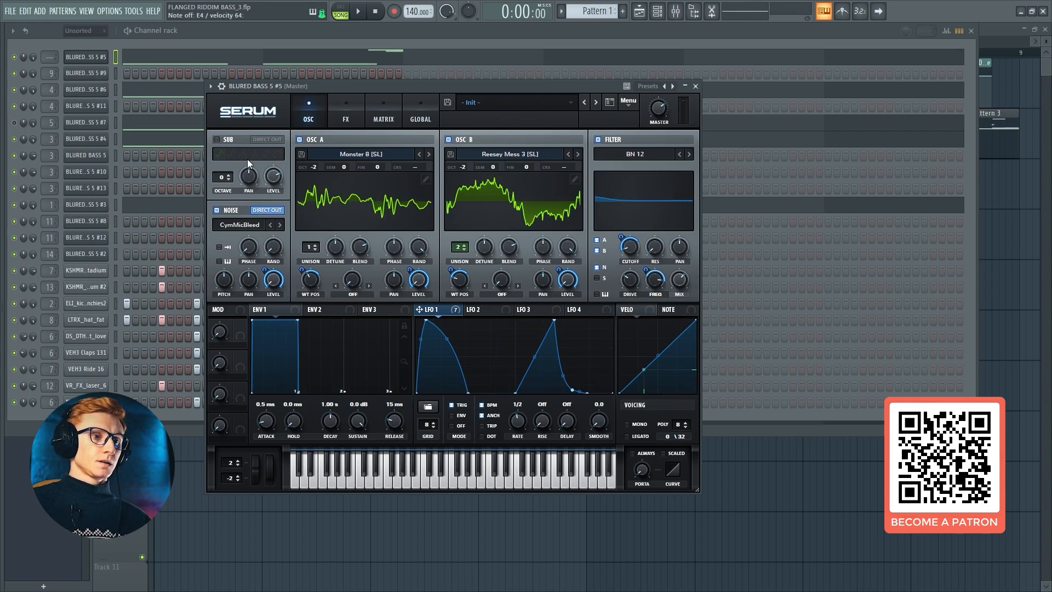
- Shape LFO 2 as a steep curved decay from maximum to zero, in TRIG mode at a 1/2 rate
left_click(478, 310)
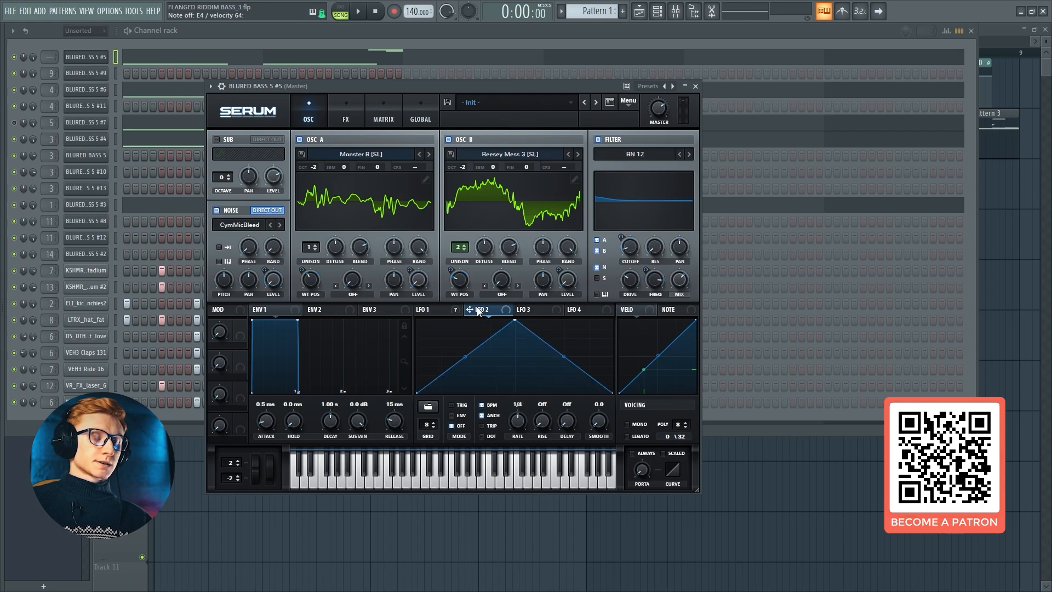
left_click_drag(514, 321, 418, 321)
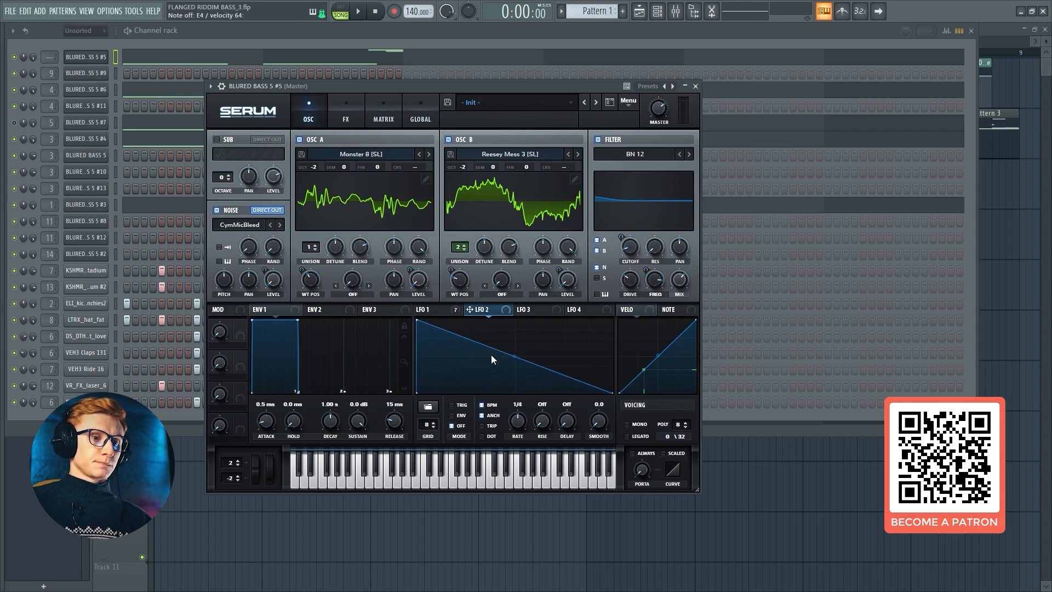
left_click_drag(516, 366, 515, 392)
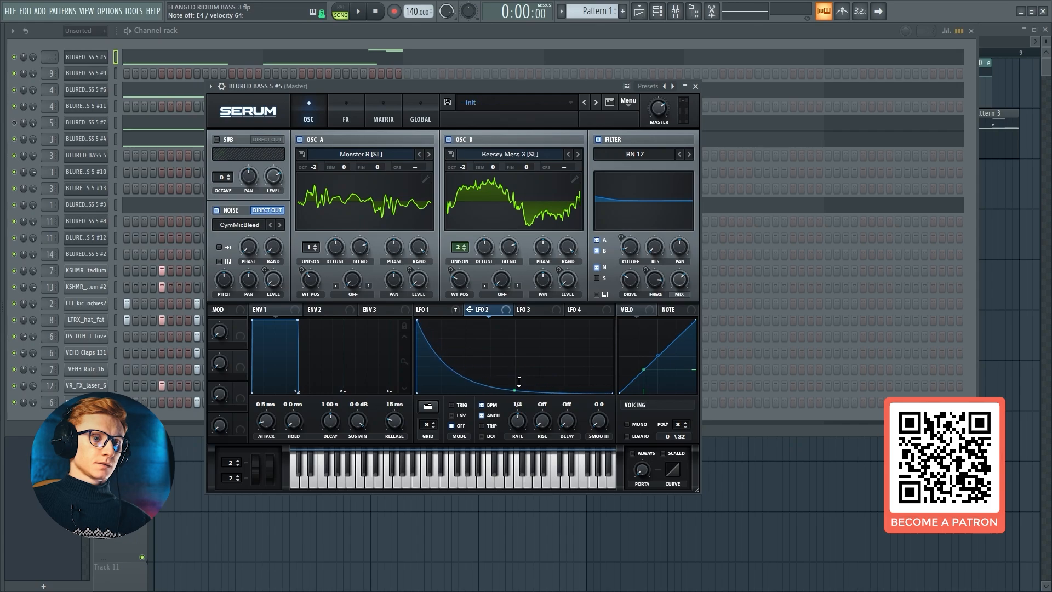
left_click(460, 406)
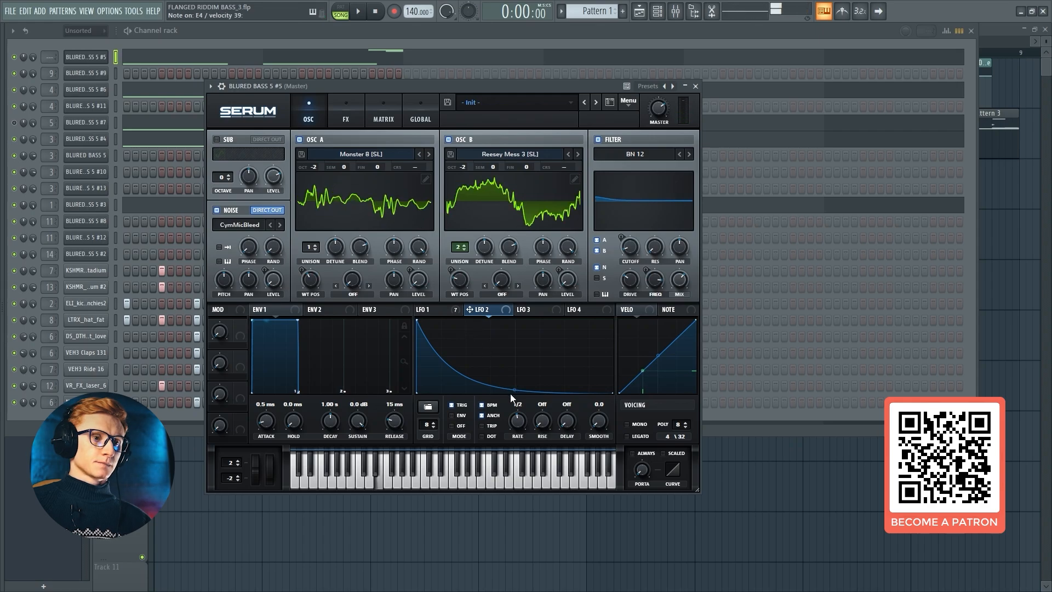
- Add a modulation routing from LFO 2 to the global master tuning (Mast.Tun) with a small positive amount
left_click(382, 115)
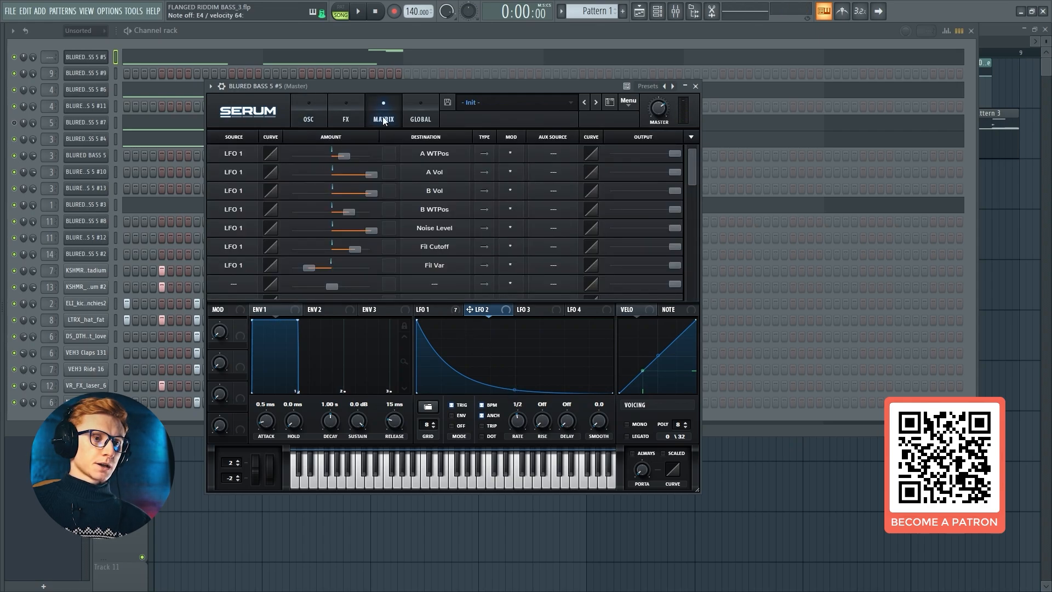
scroll(437, 221, "down", 1)
left_click(435, 273)
mouse_move(474, 382)
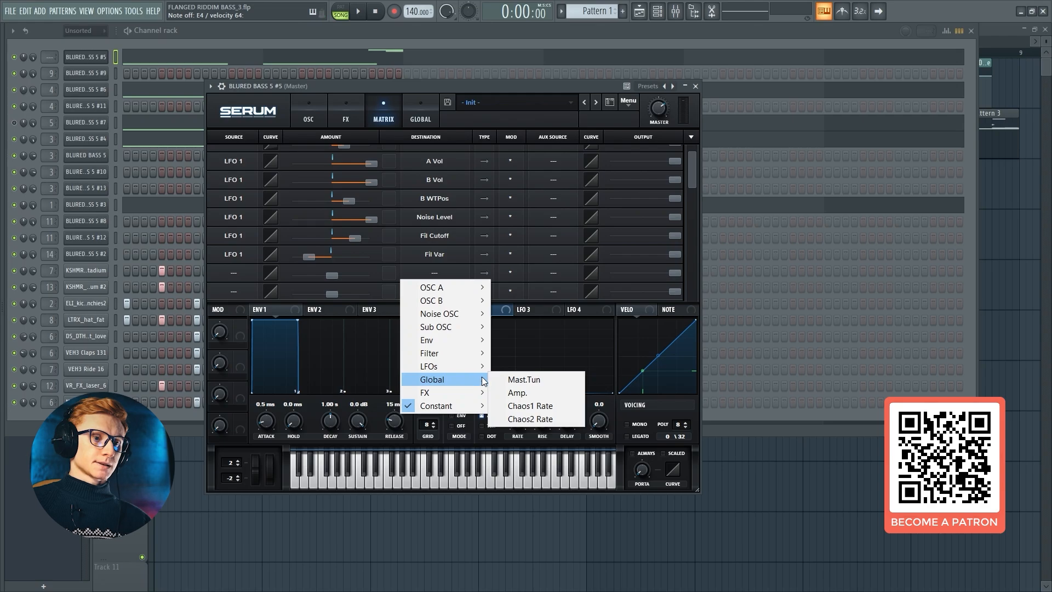
left_click(524, 380)
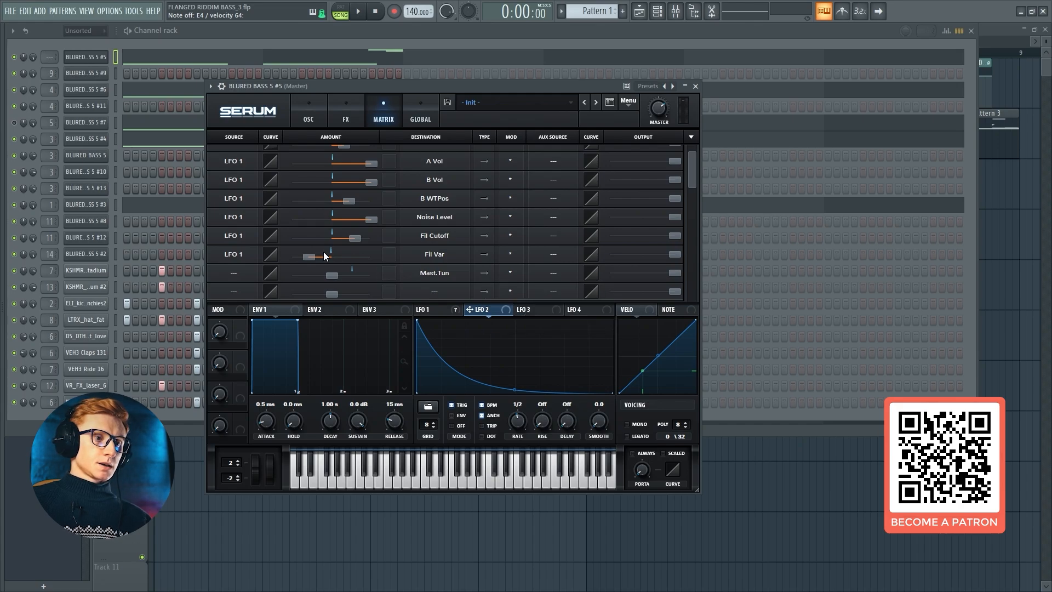
left_click(246, 266)
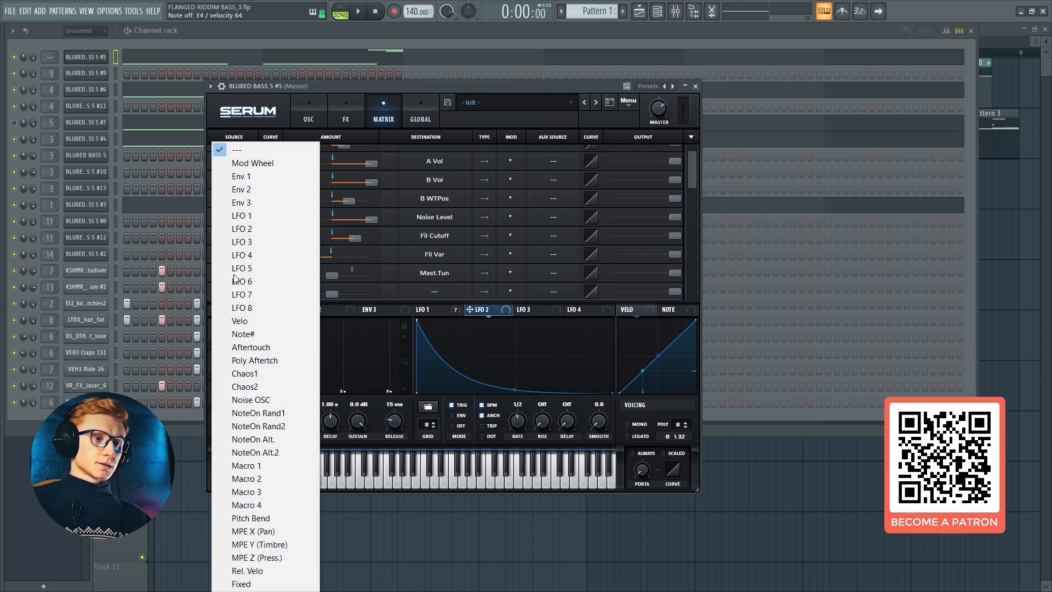
left_click(245, 229)
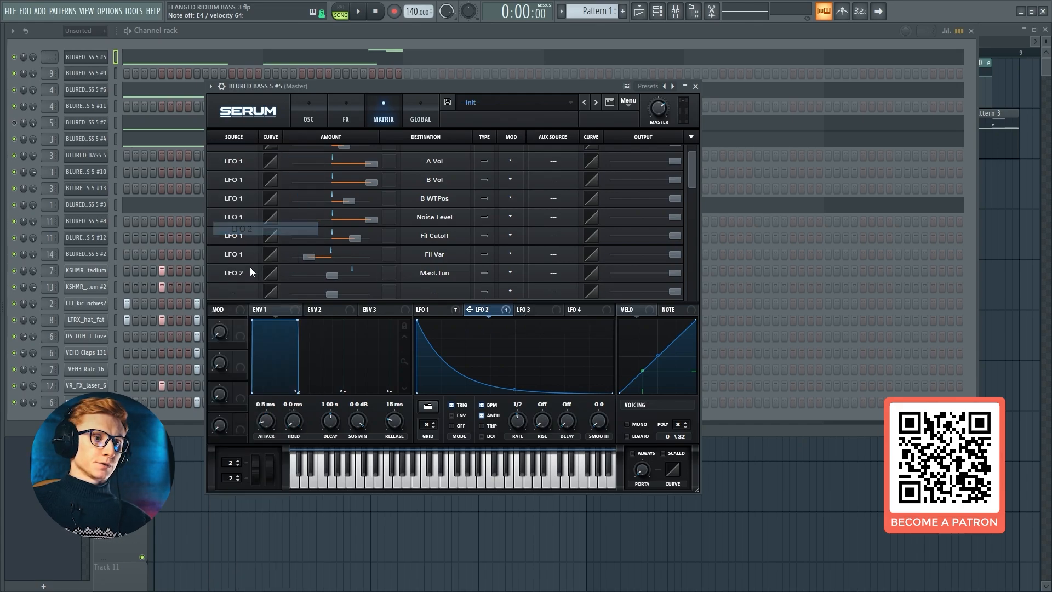
left_click(333, 277)
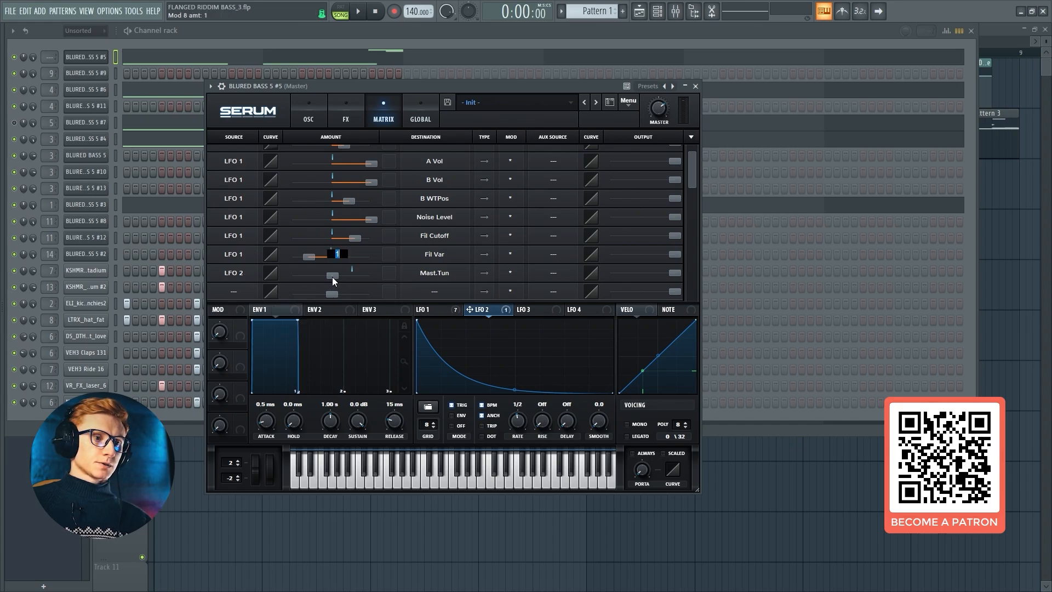
left_click_drag(333, 276, 336, 275)
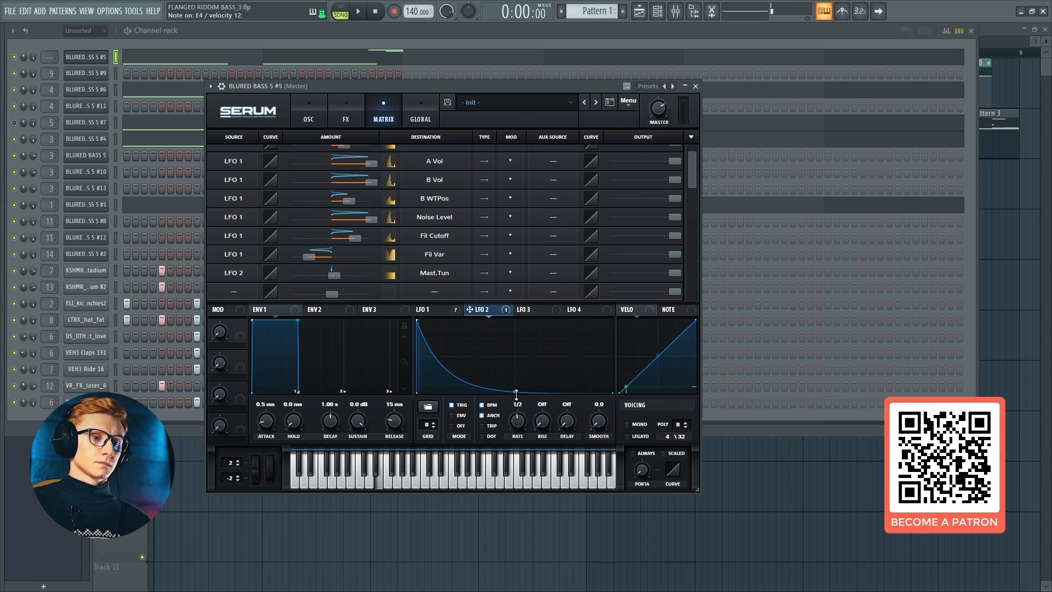
- Enable the Hyper/Dimension effect, set the Hyper mix to about 24% and adjust the Dimension size and mix
left_click(440, 311)
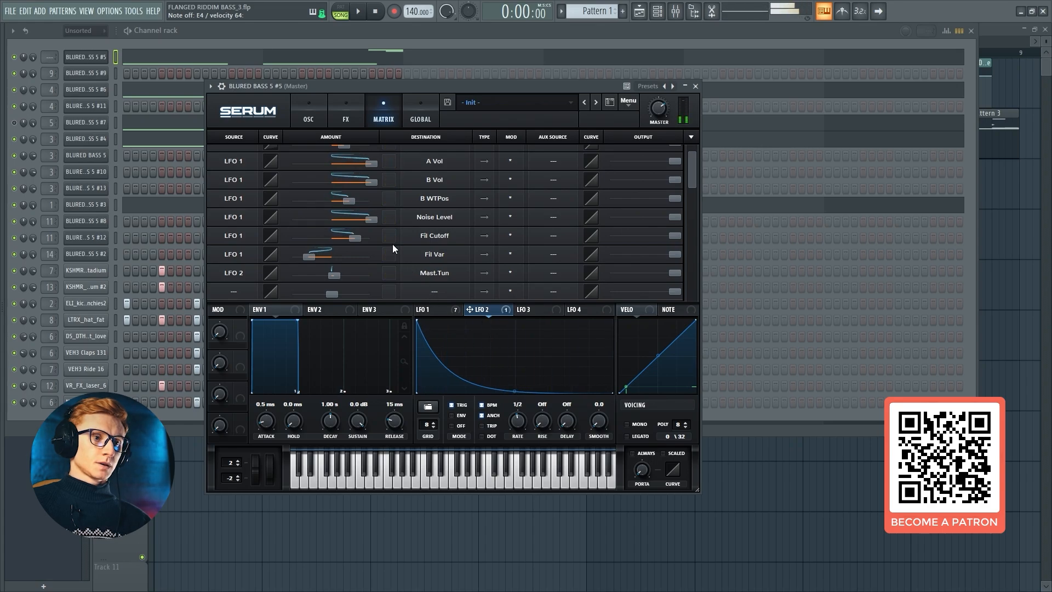
left_click(308, 116)
left_click(337, 113)
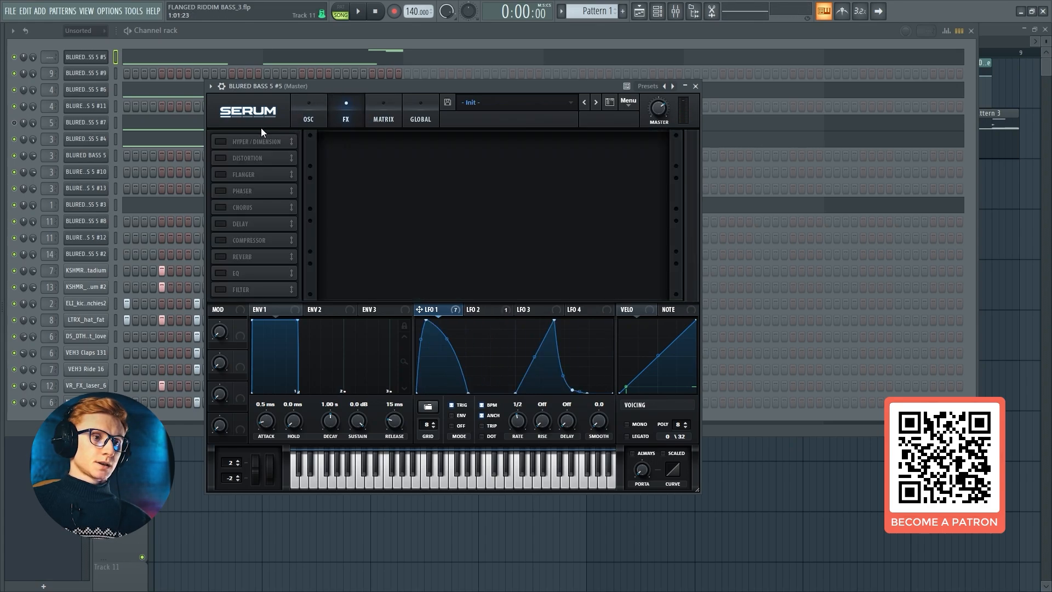
left_click(220, 142)
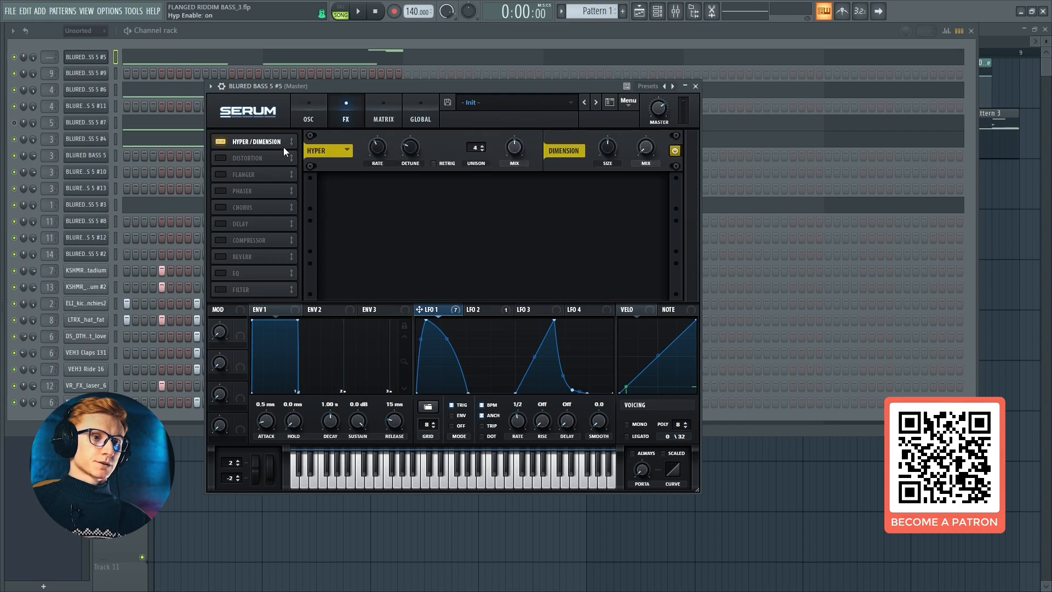
left_click_drag(513, 150, 513, 164)
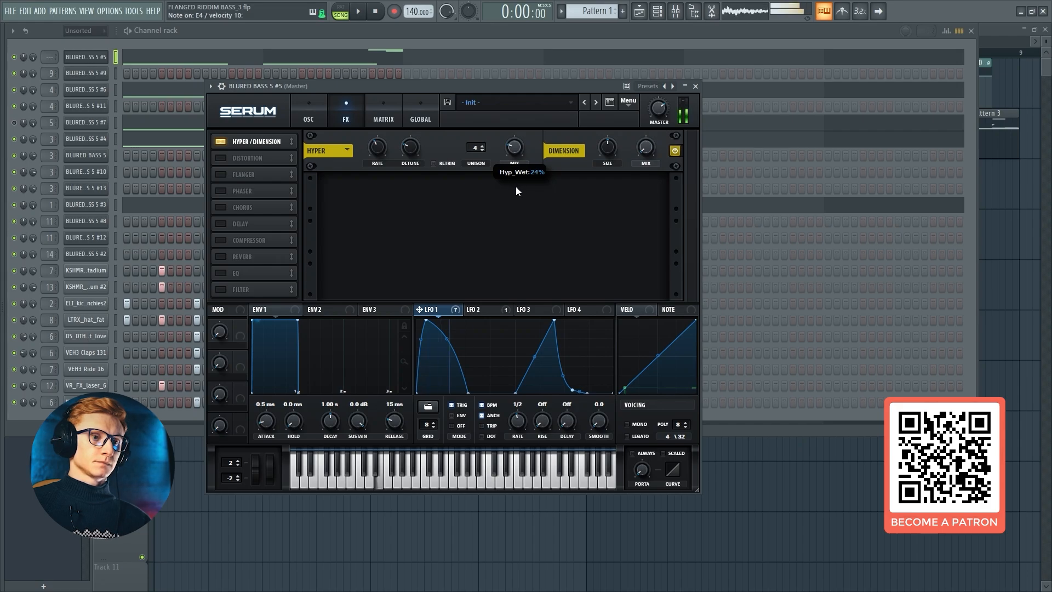
left_click_drag(608, 145, 611, 189)
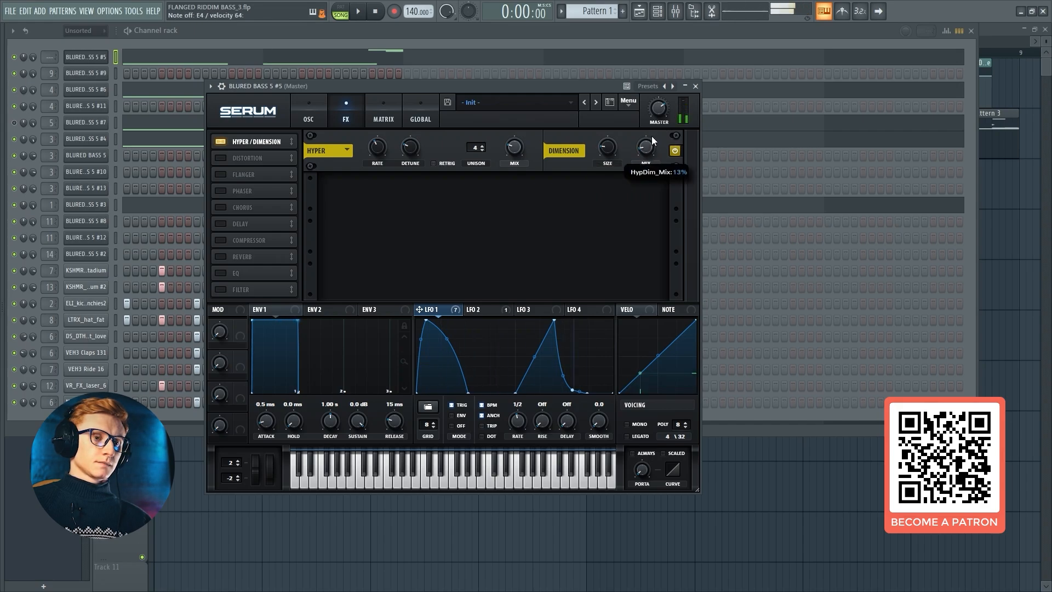
left_click_drag(652, 136, 656, 127)
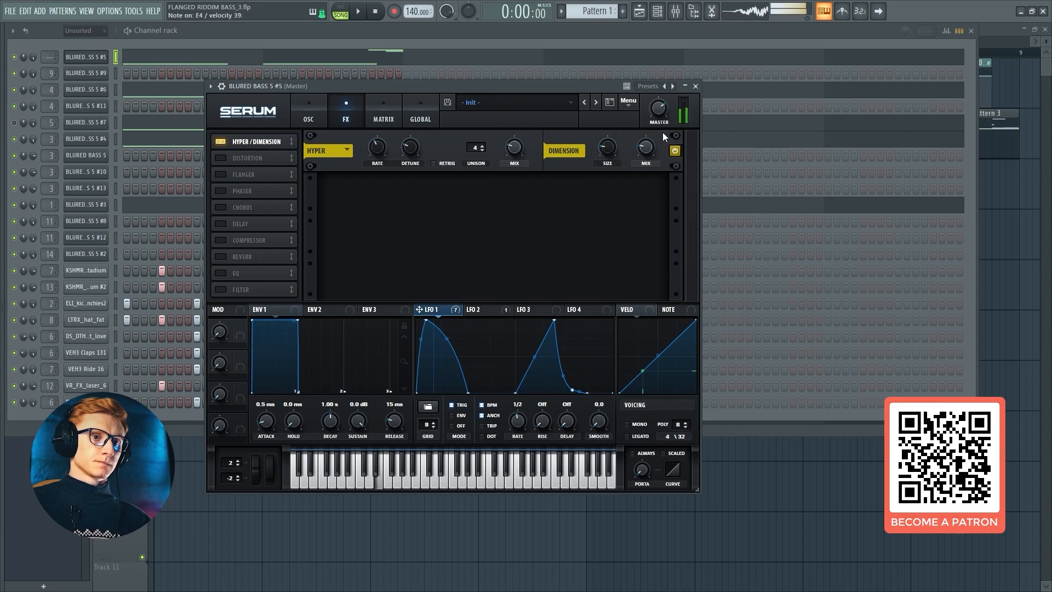
- Enable the distortion effect in Tube mode and raise its drive
left_click(220, 158)
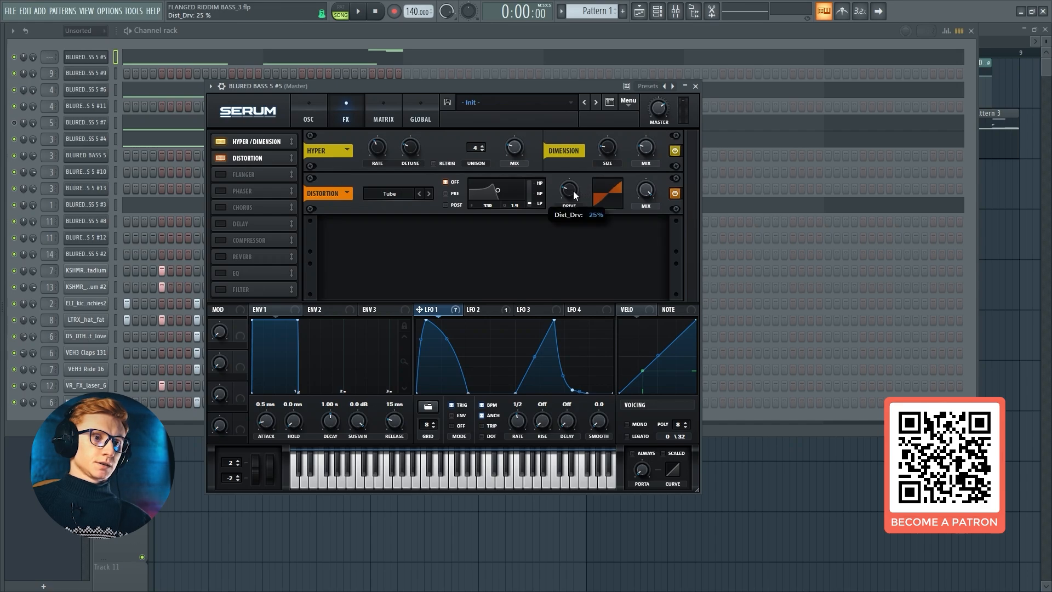
left_click(396, 196)
left_click(402, 205)
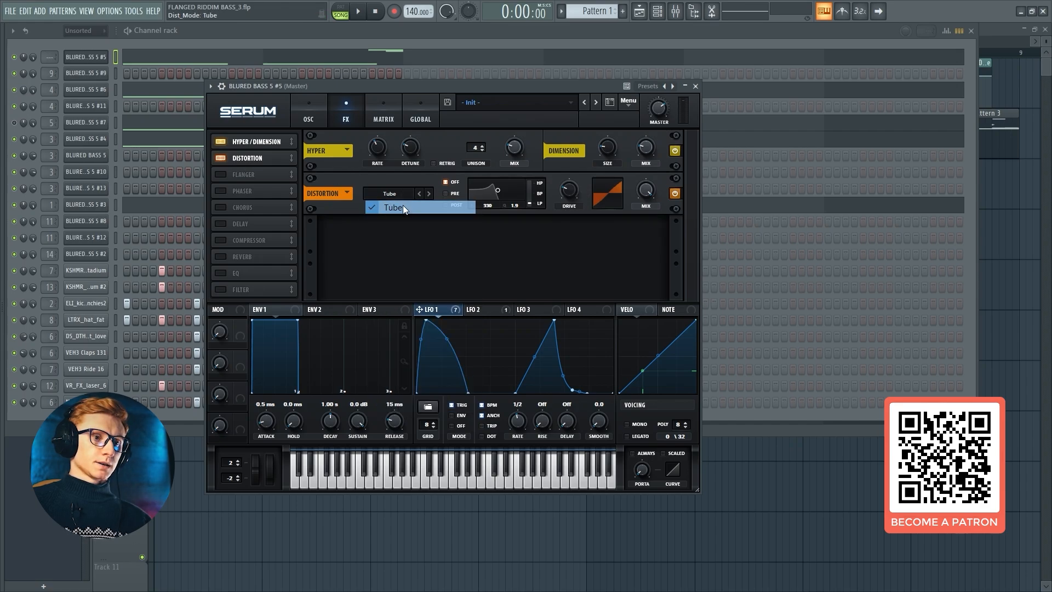
left_click_drag(569, 190, 600, 141)
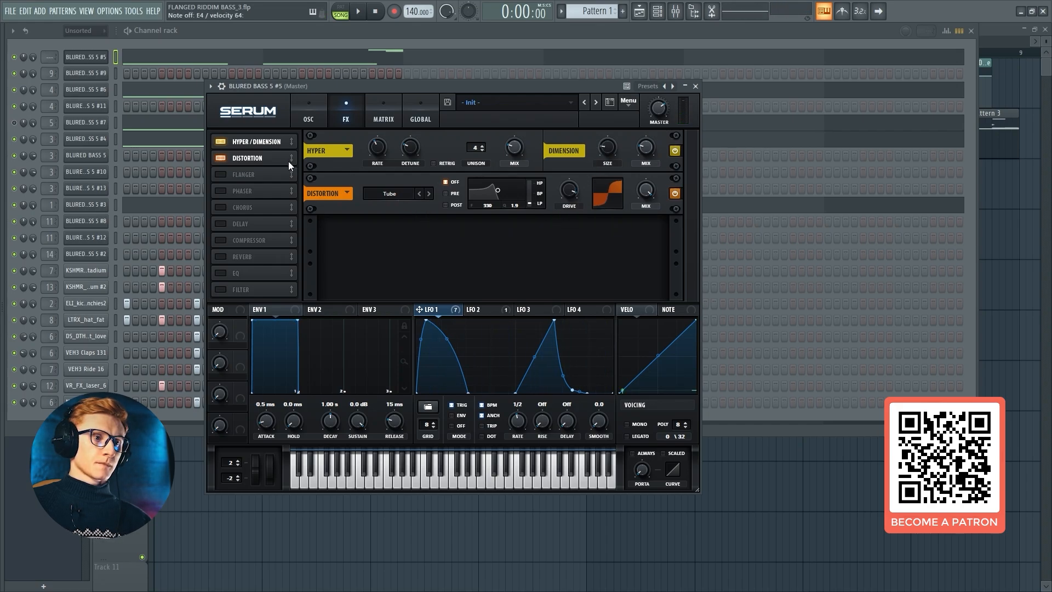
- Enable the flanger with a mix of about 77% and a rate of 0.29 Hz, adjusting its depth and raising its feedback
left_click(221, 174)
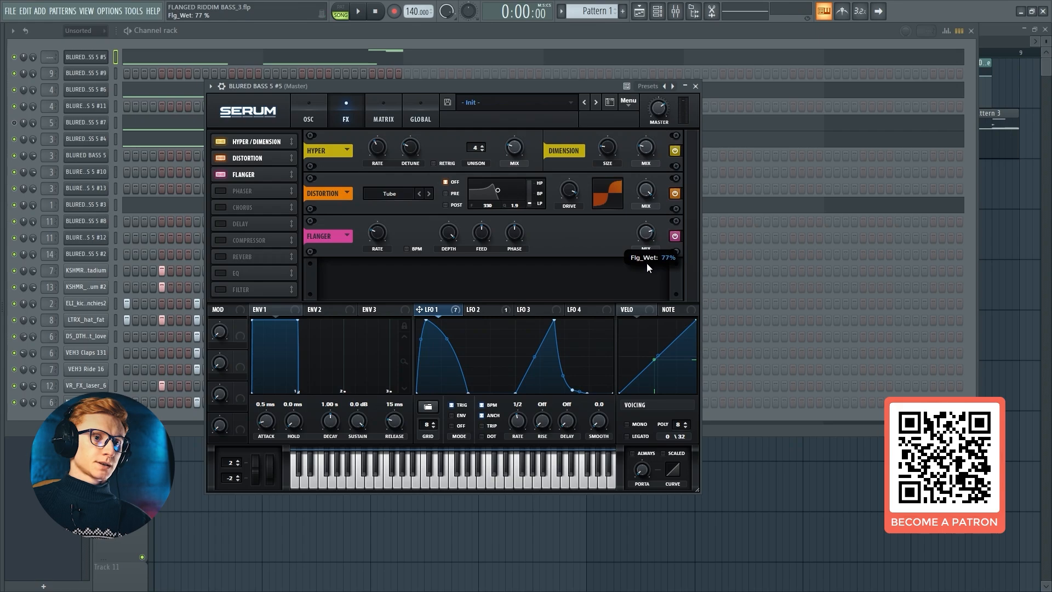
left_click_drag(648, 271, 650, 273)
left_click_drag(379, 250, 384, 246)
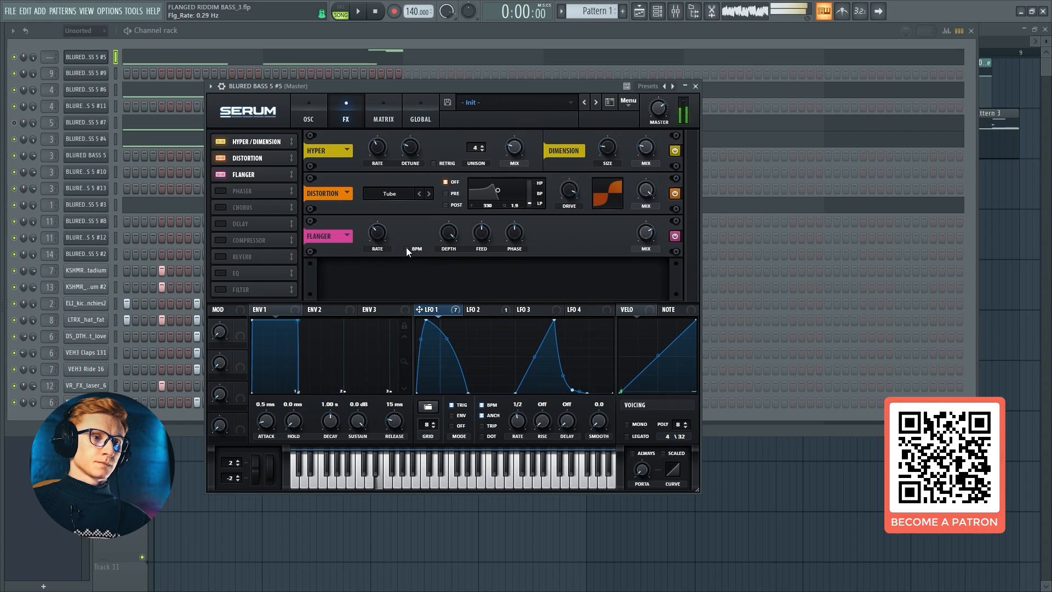
left_click_drag(448, 233, 456, 216)
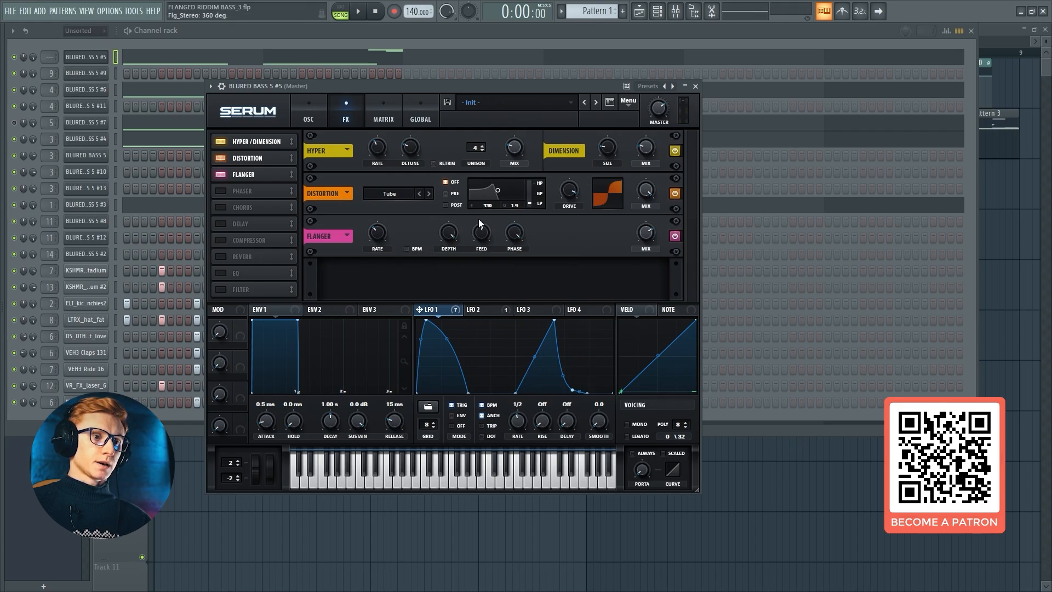
left_click_drag(479, 218, 489, 225)
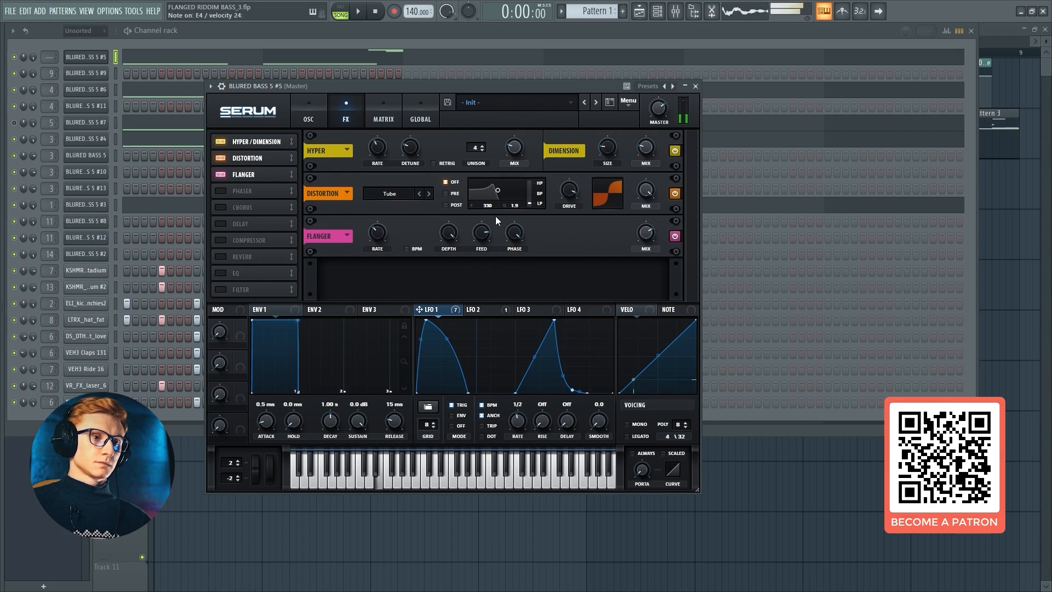
- Enable the phaser and set its mix to 75% and its rate to 0.05 Hz
left_click(225, 192)
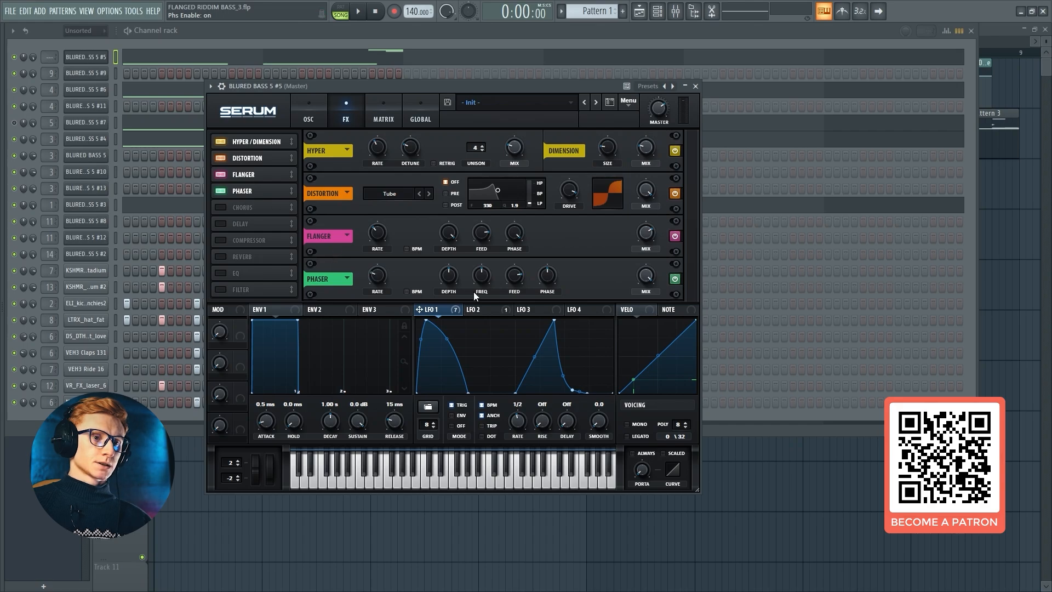
left_click_drag(650, 280, 652, 313)
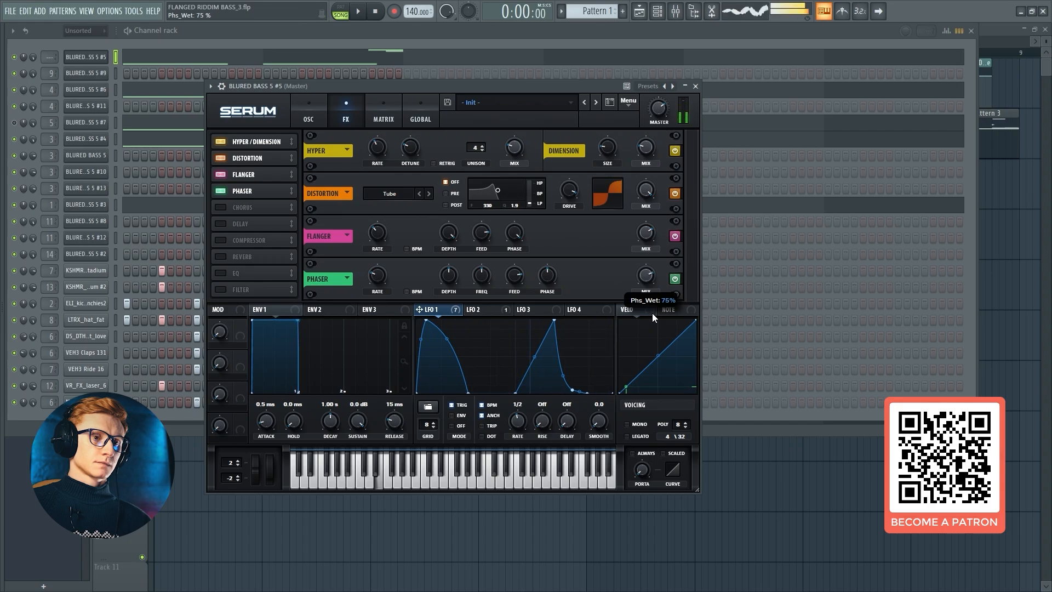
left_click(378, 276)
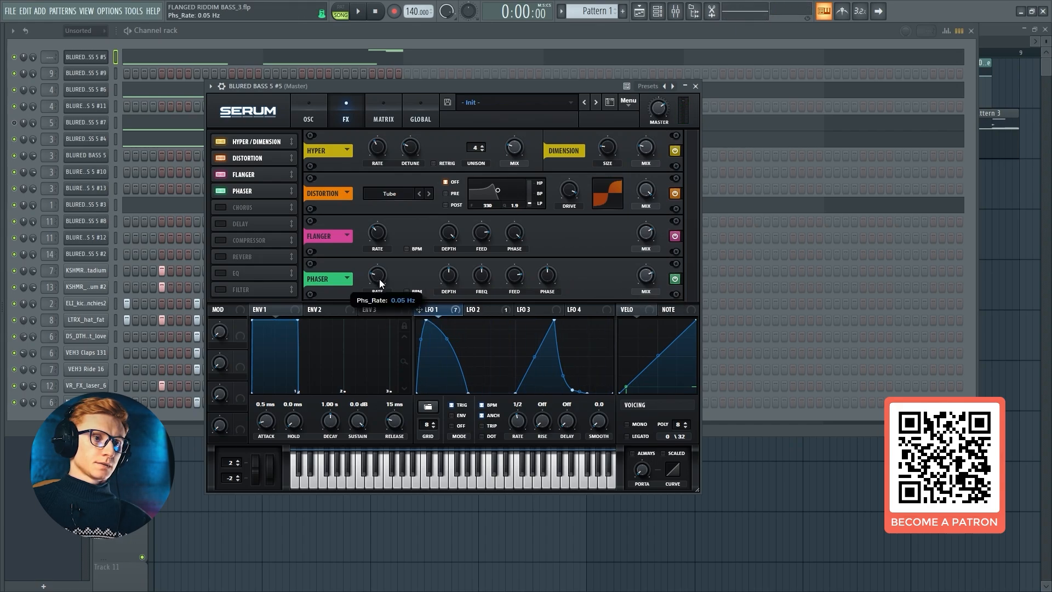
- Set the phaser's rate to 0.08 Hz and feedback to 55%, and adjust its depth, frequency and phase
left_click_drag(380, 285, 383, 284)
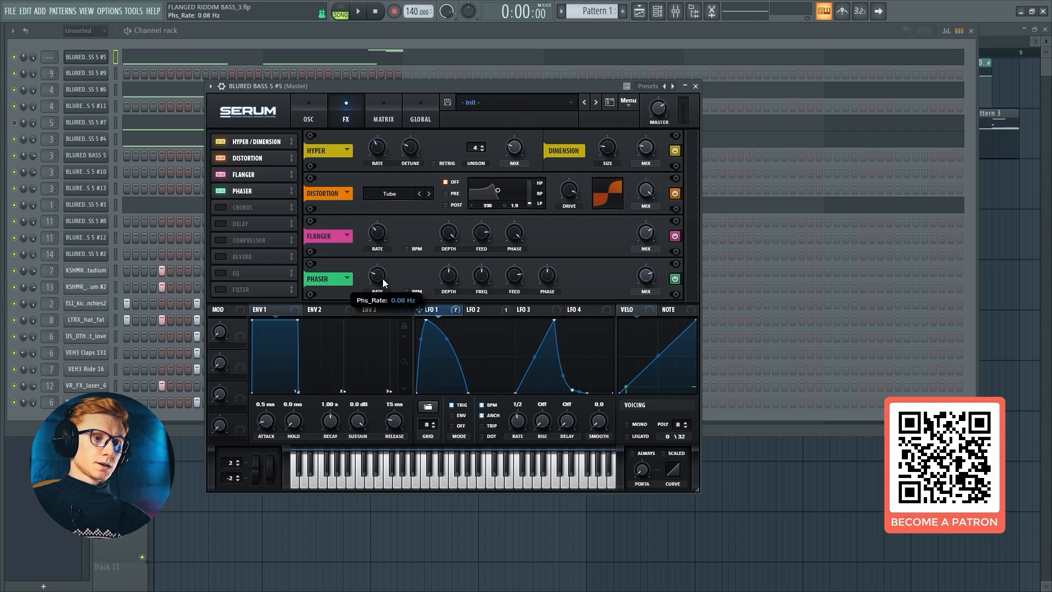
left_click(453, 277)
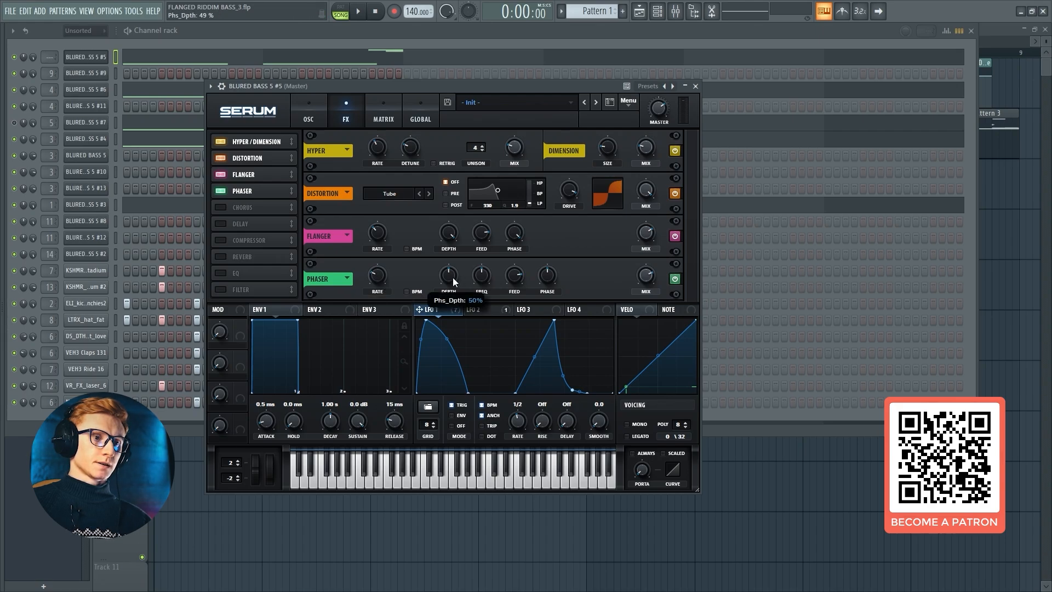
left_click_drag(455, 282, 455, 291)
left_click(490, 282)
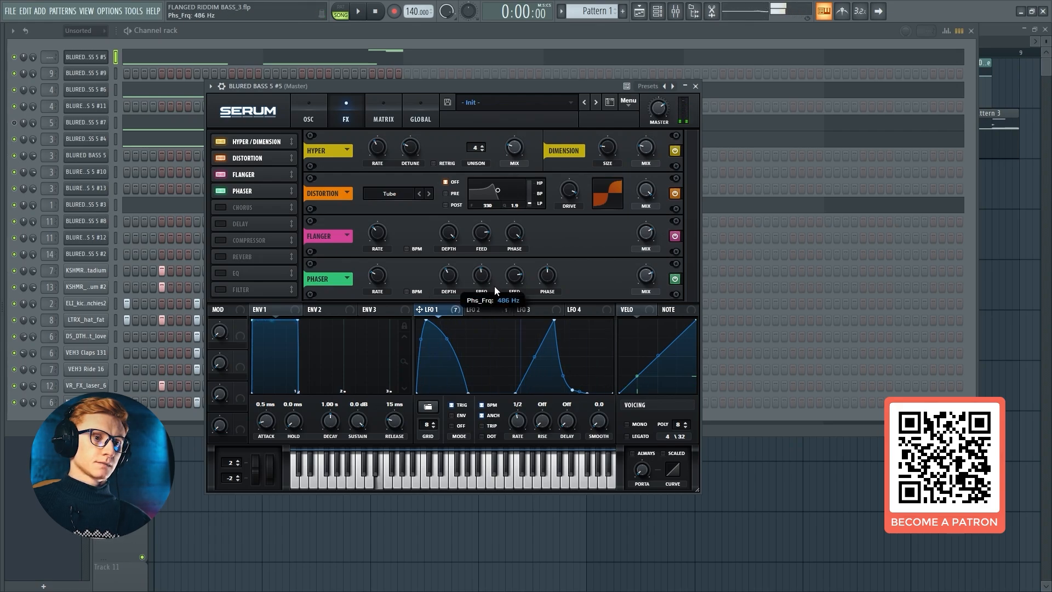
mouse_move(494, 286)
left_mouse_down()
mouse_move(495, 317)
mouse_move(483, 286)
left_mouse_up()
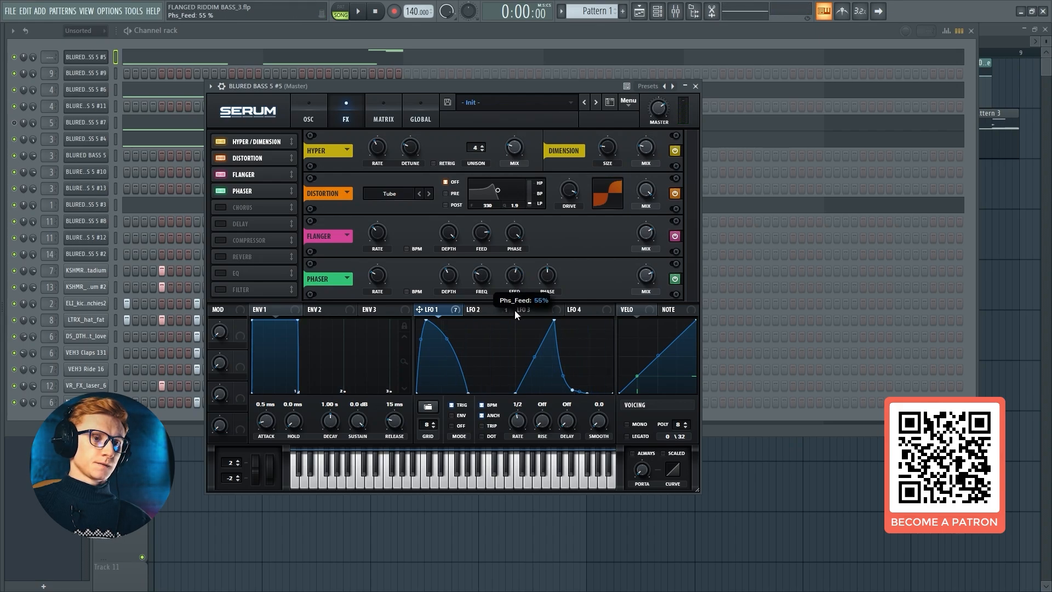
left_click_drag(547, 274, 547, 330)
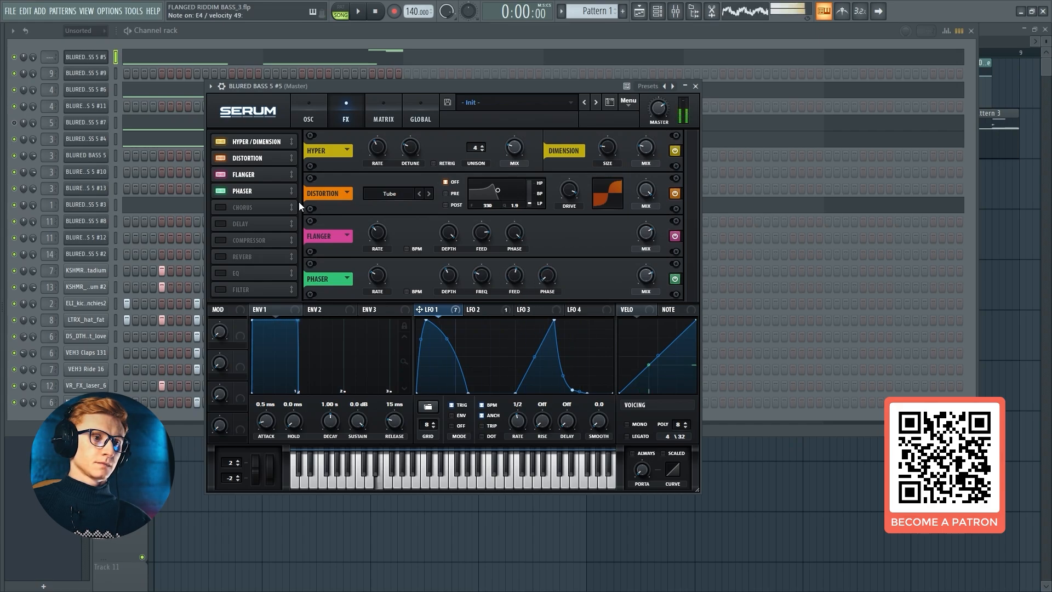
- Enable the compressor directly after the phaser in multiband mode with 17.3 dB gain, setting the high band to 116% and adjusting the low band
left_click(220, 241)
left_click_drag(235, 244, 249, 209)
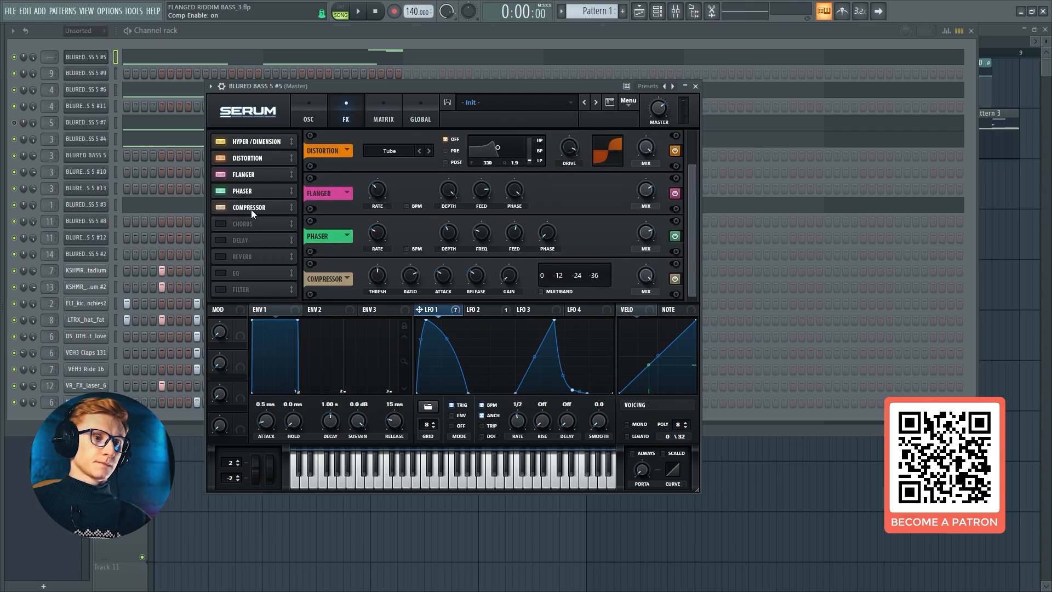
left_click(543, 291)
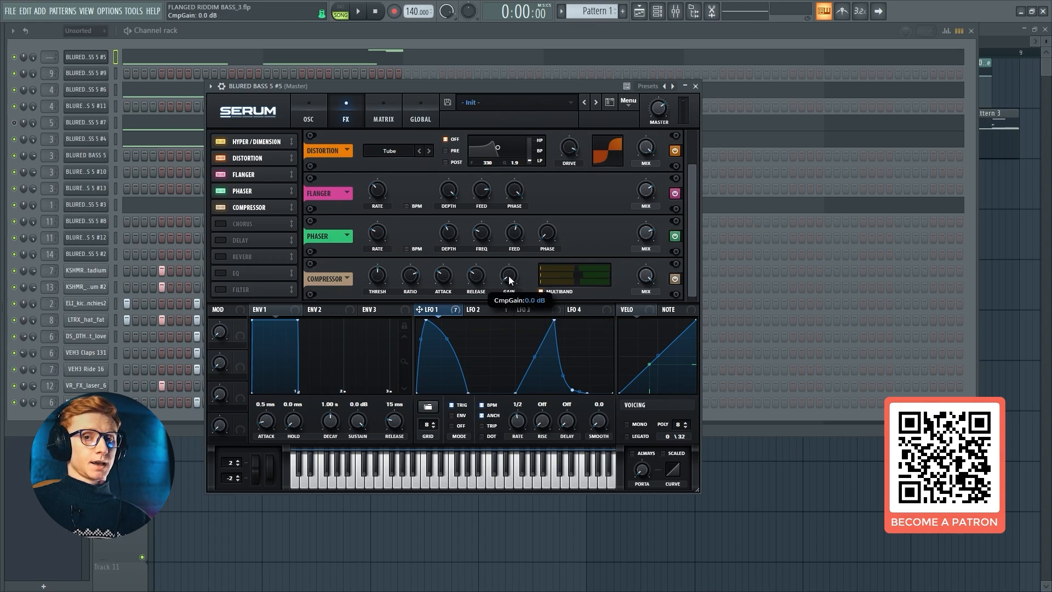
left_click_drag(515, 260, 521, 234)
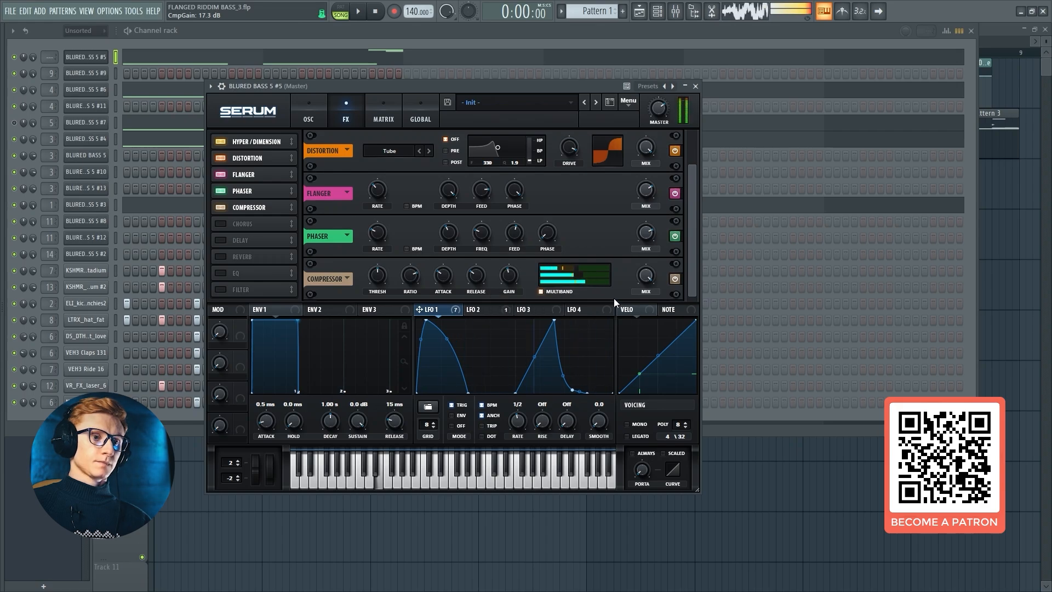
left_click_drag(586, 268, 587, 268)
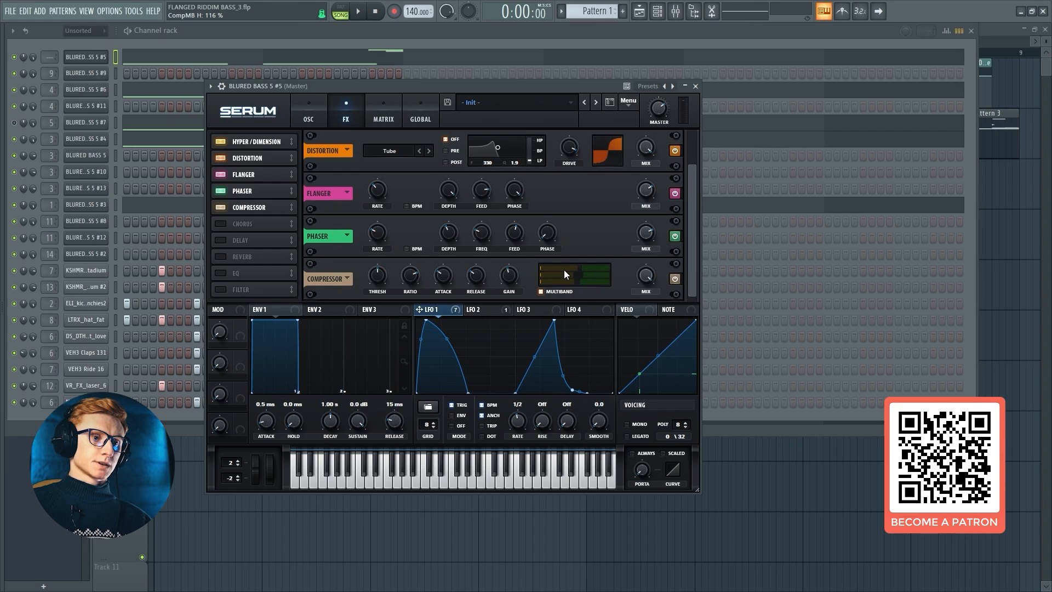
mouse_move(580, 281)
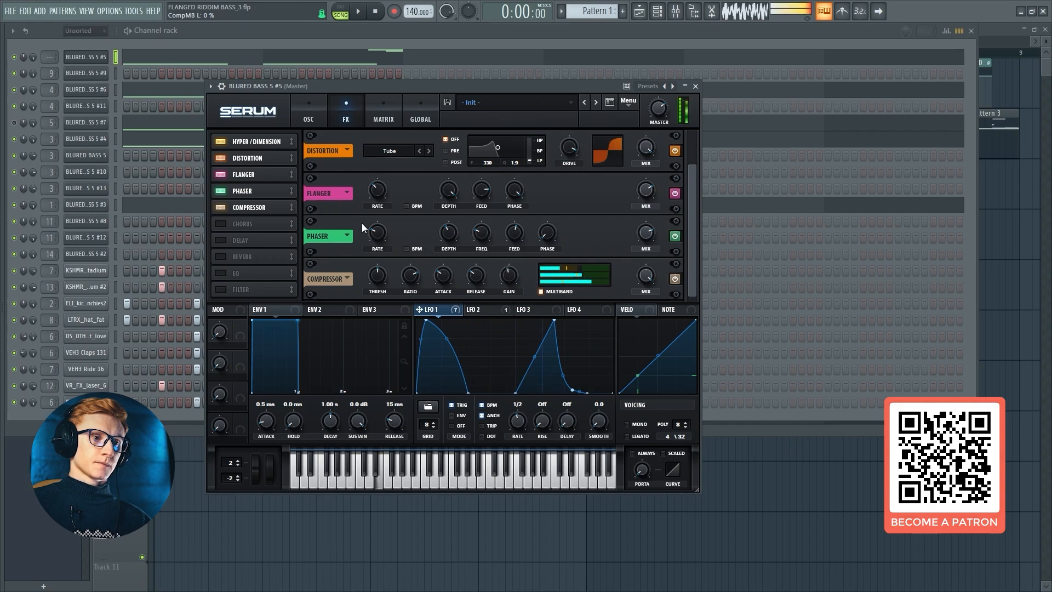
- Enable a Ping-Pong delay after the compressor with 69% feedback, BPM sync off and times of 11.74 left and 12.18 right
left_click(225, 239)
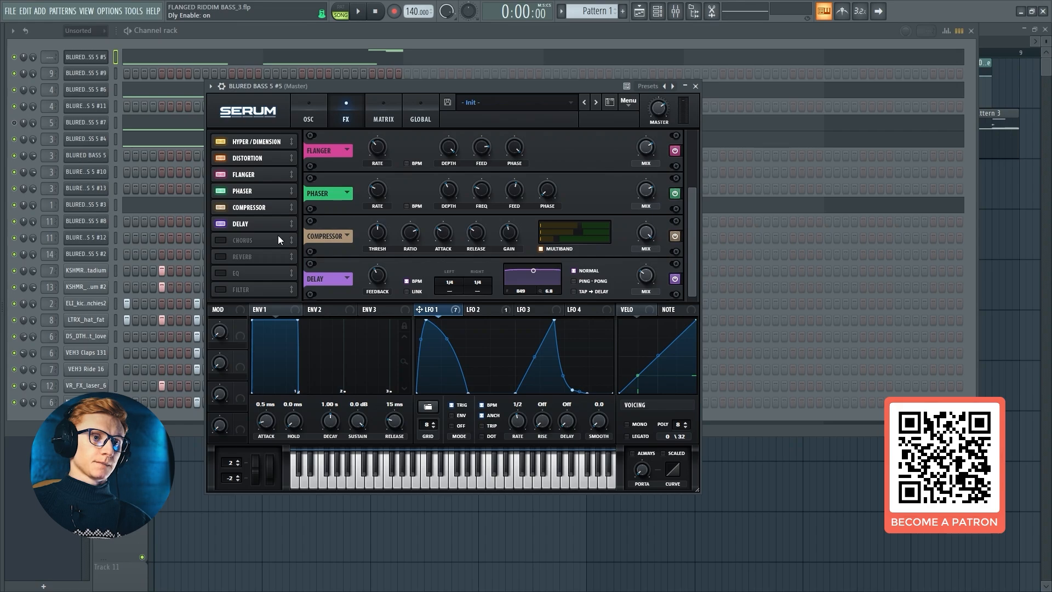
left_click(376, 277)
left_click_drag(386, 263, 404, 272)
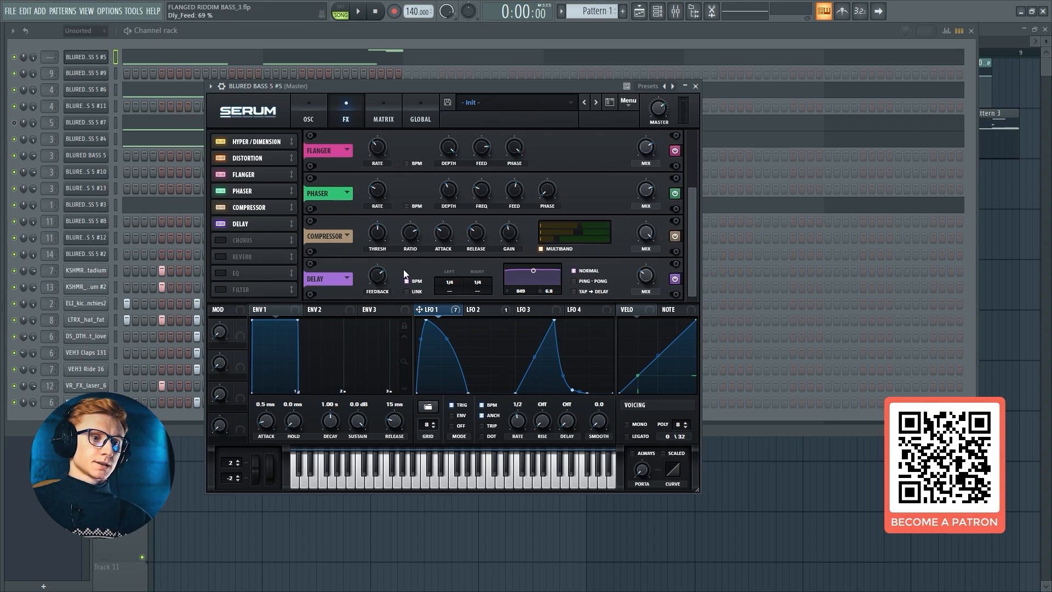
left_click(407, 281)
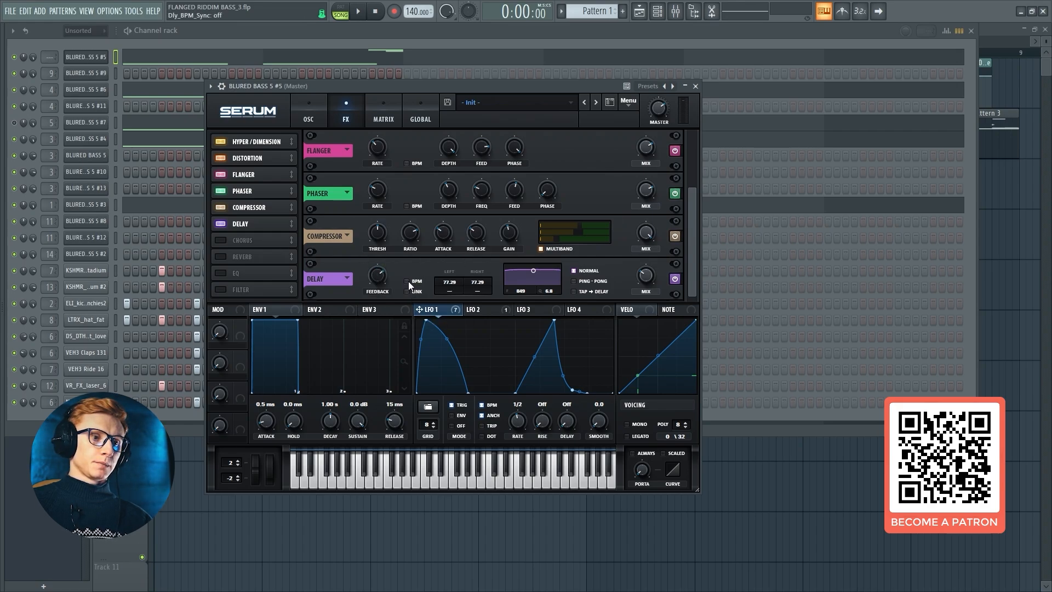
left_click_drag(447, 280, 459, 319)
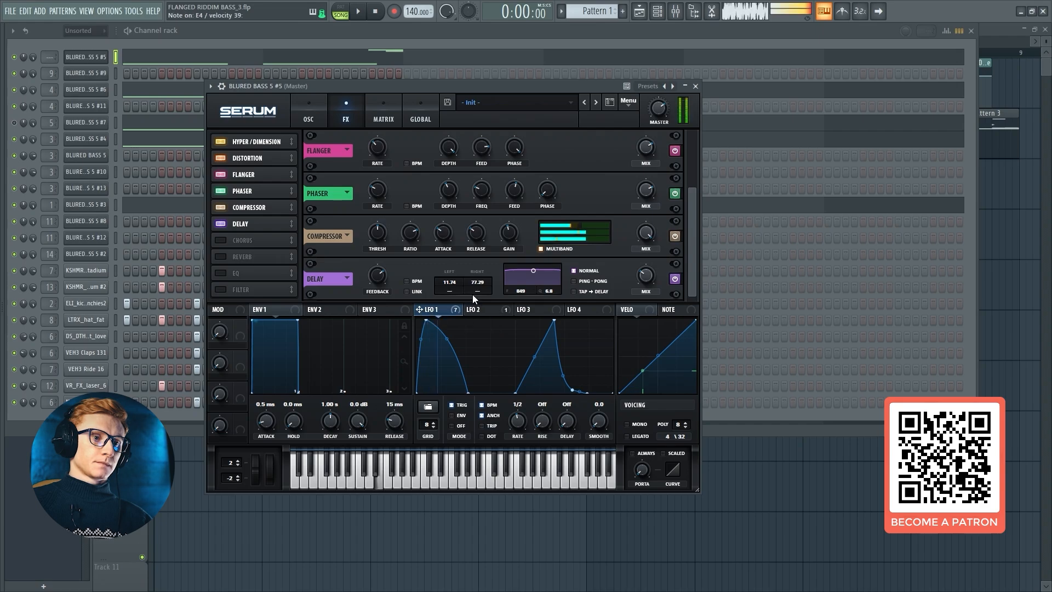
left_click_drag(477, 286, 478, 319)
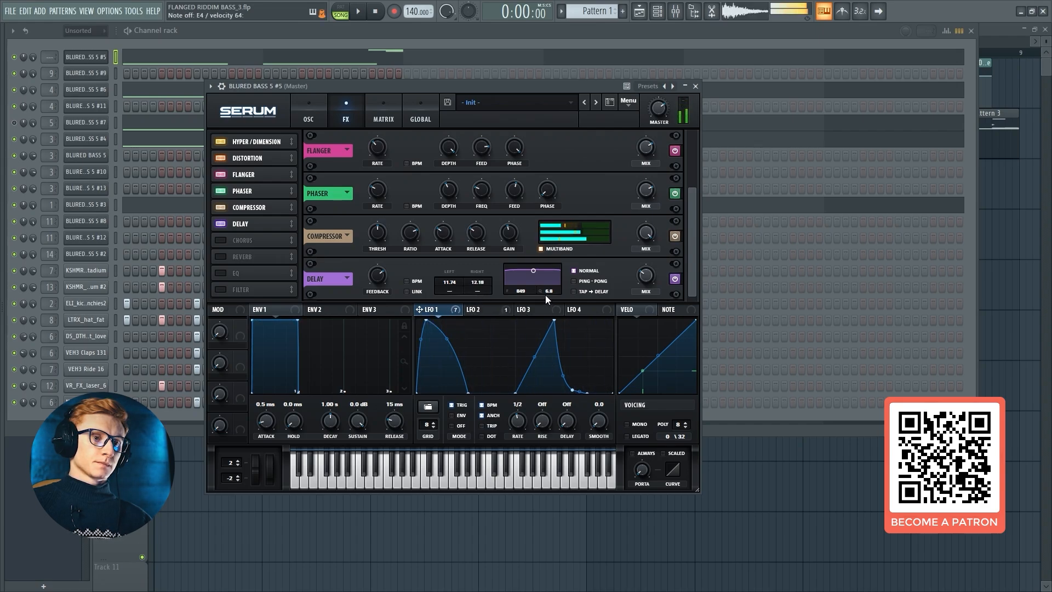
left_click(574, 281)
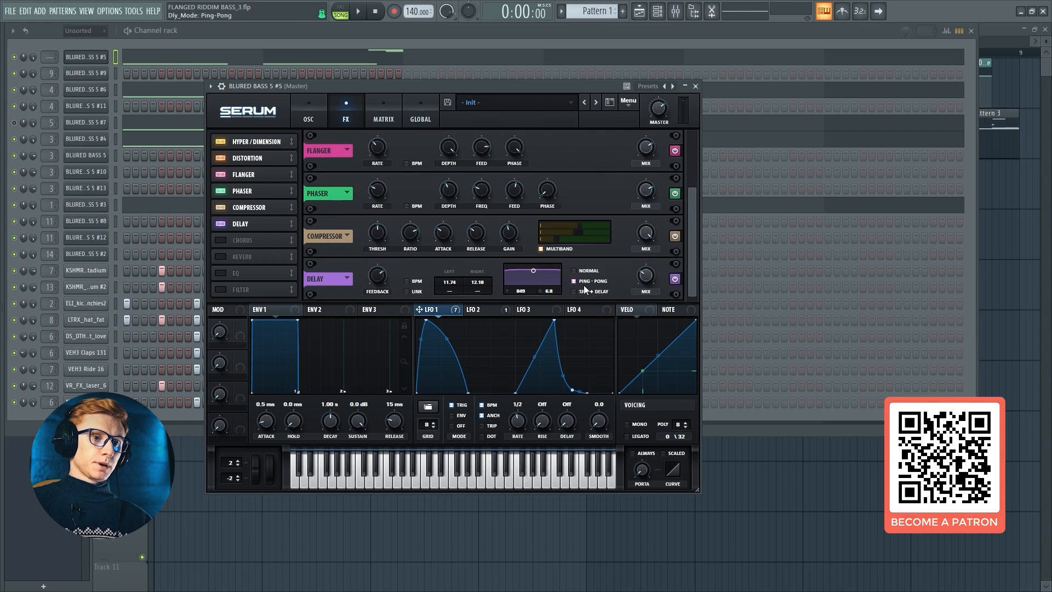
- Set the delay's filter frequency to 4100 and its bandwidth to 1.5, and raise the delay mix
double_click(516, 291)
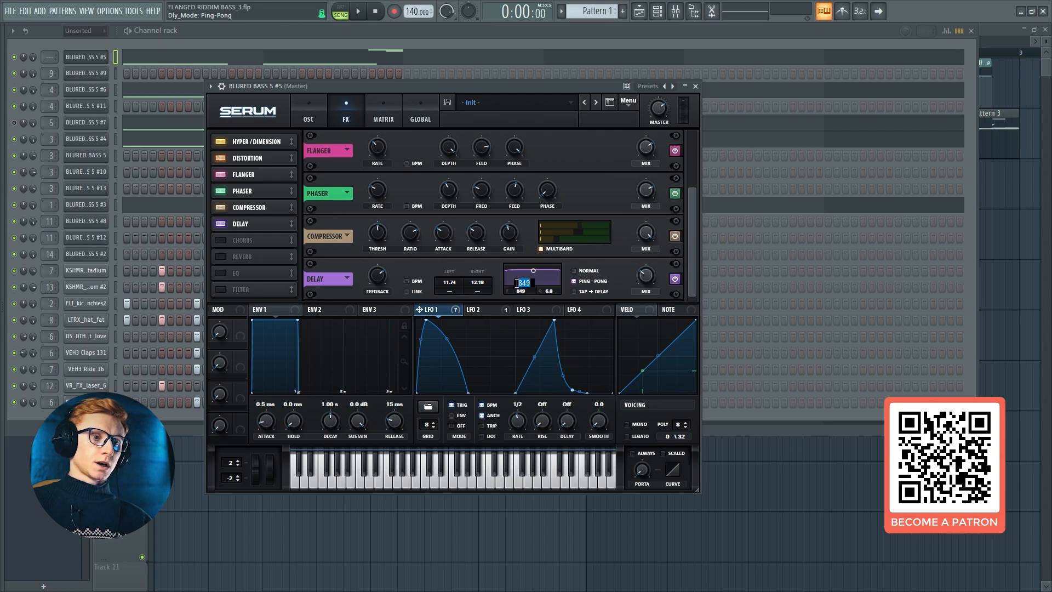
type("4100")
key("Return")
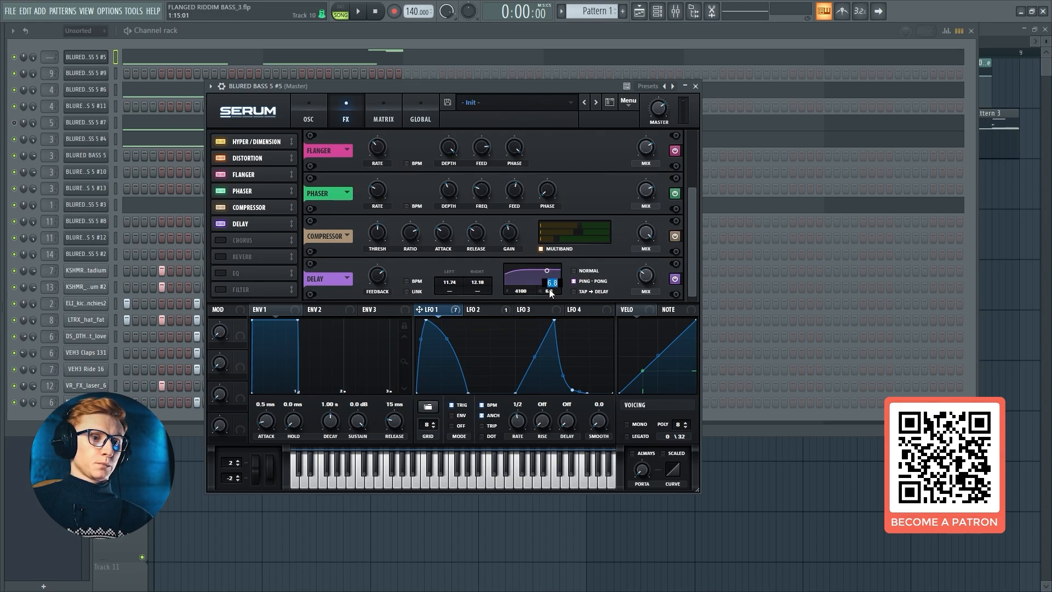
type("1.5")
key("Return")
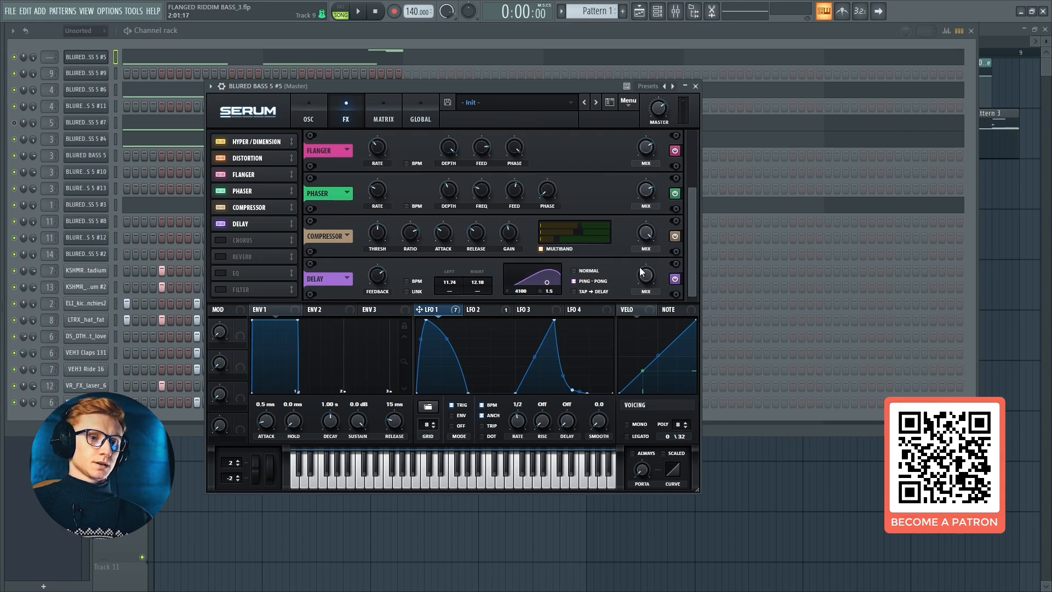
left_click_drag(648, 278, 659, 242)
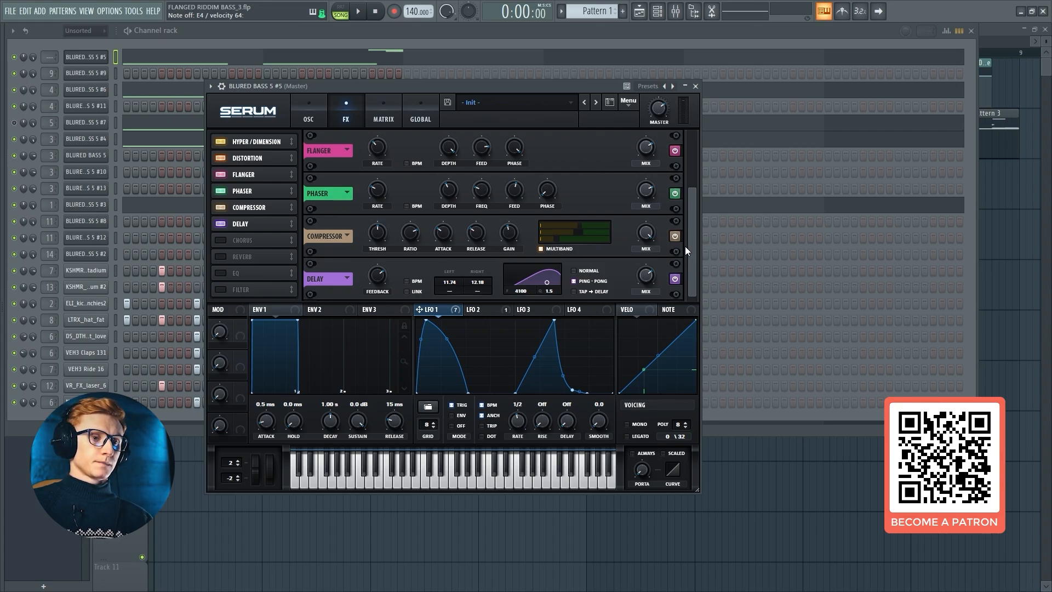
left_click_drag(646, 276, 656, 320)
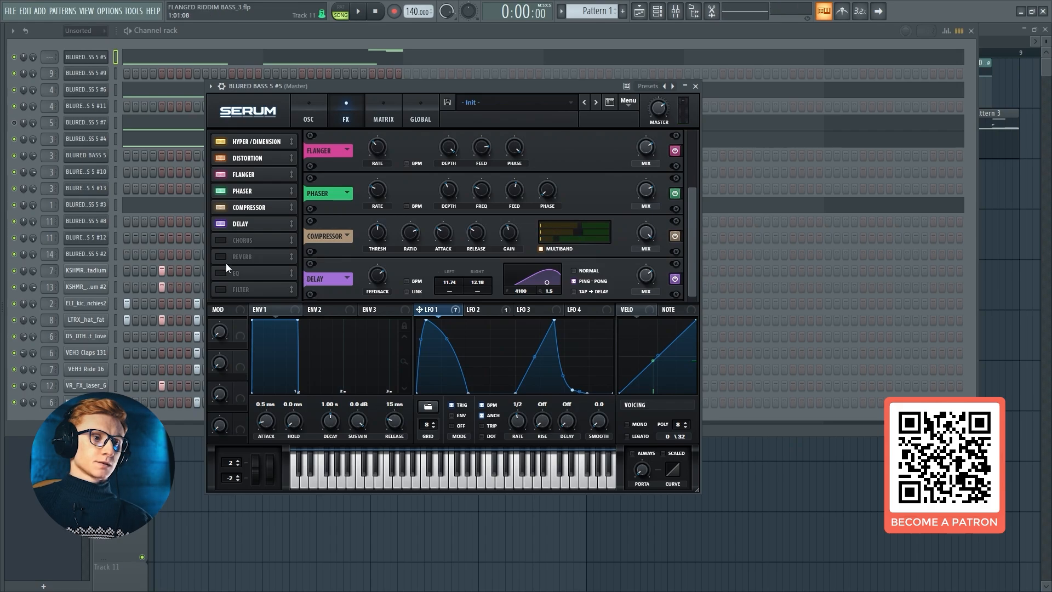
- Enable the filter effect directly after the delay and set its type to Flg -
left_click(225, 286)
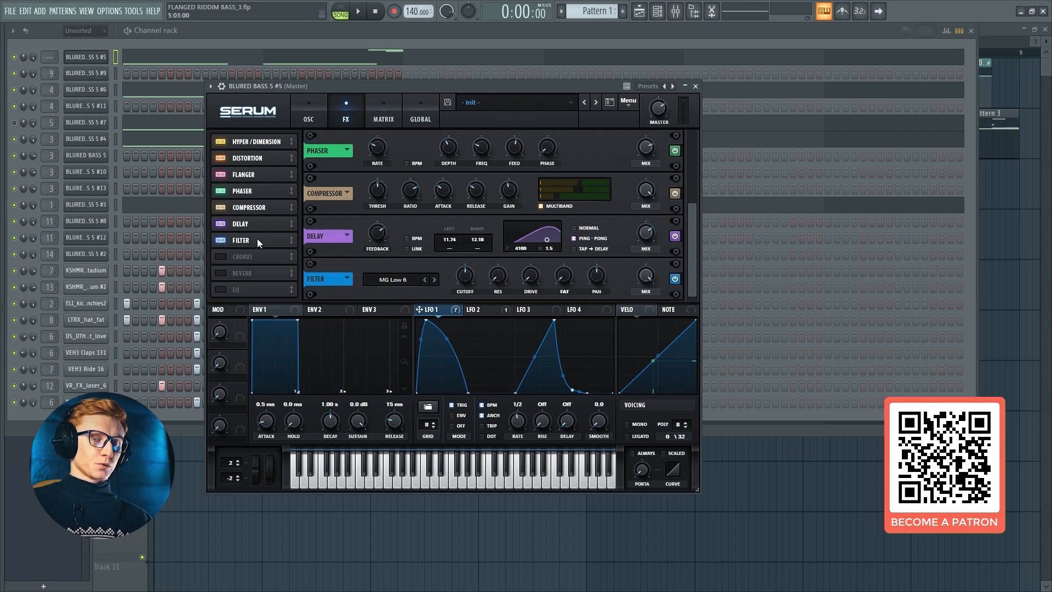
left_click(404, 281)
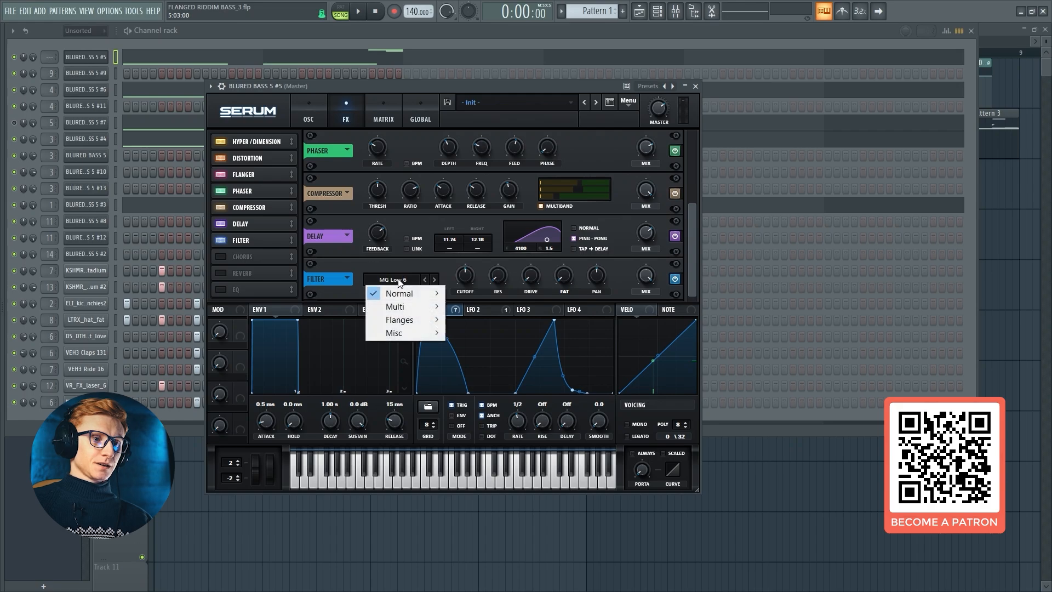
mouse_move(414, 320)
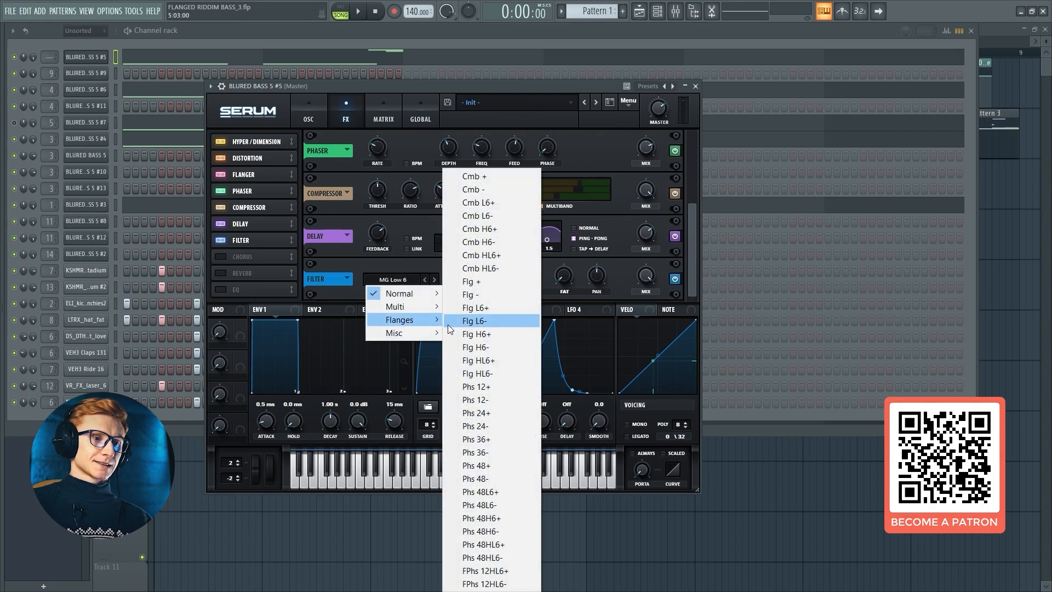
left_click(471, 295)
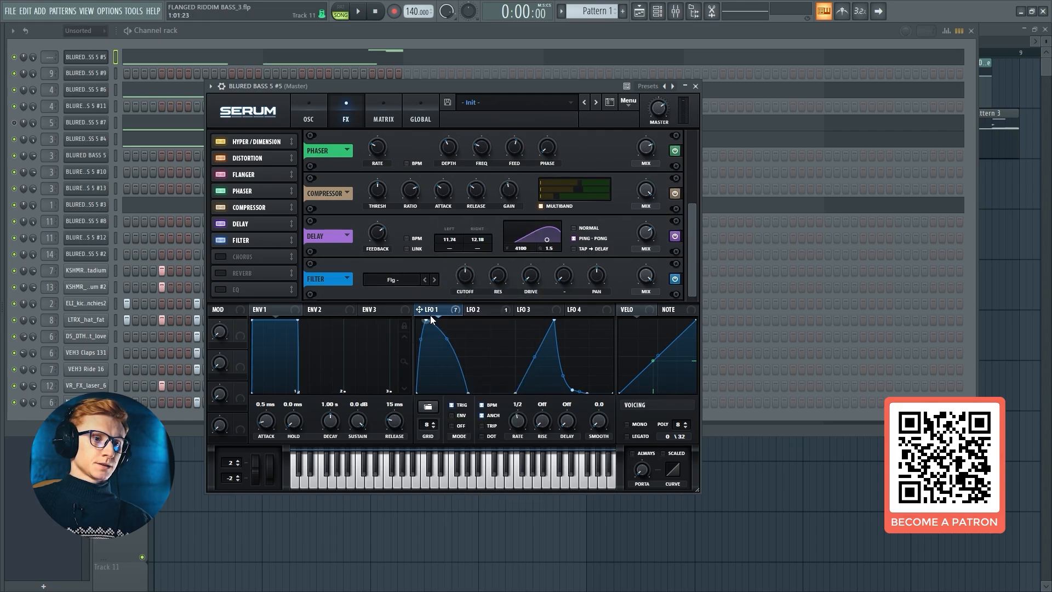
- Modulate the effect filter's cutoff with LFO 1 at a reduced amount, and assign LFO 1 to its resonance
mouse_move(467, 277)
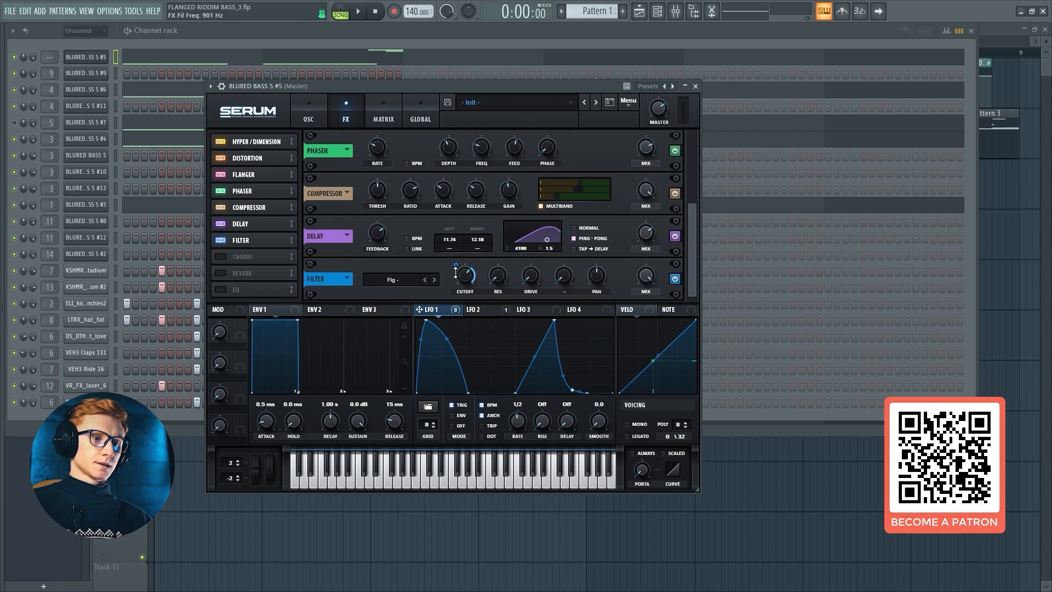
left_click_drag(456, 272, 456, 298)
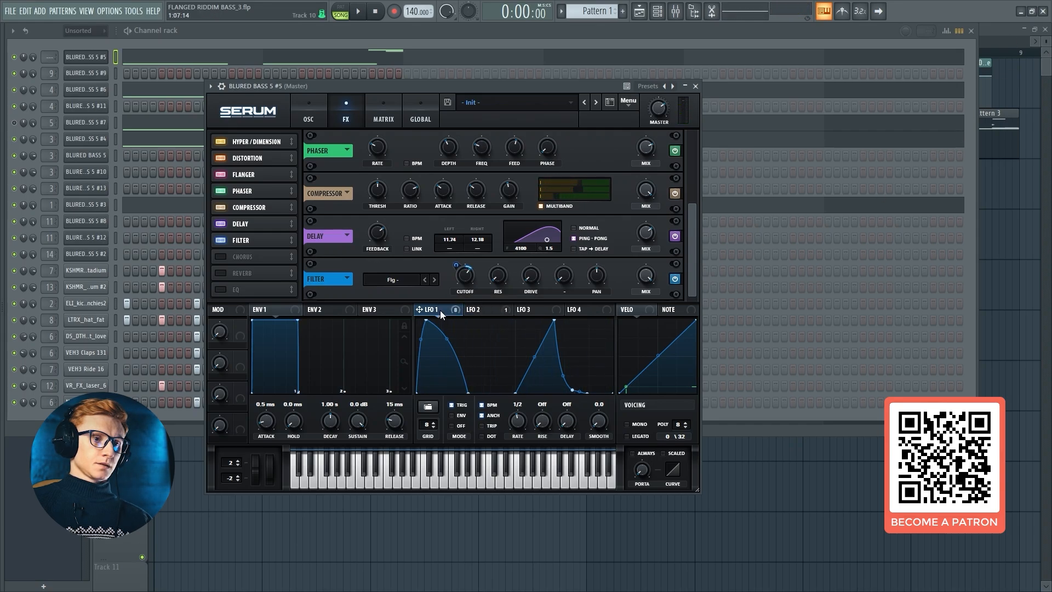
left_click_drag(439, 310, 490, 299)
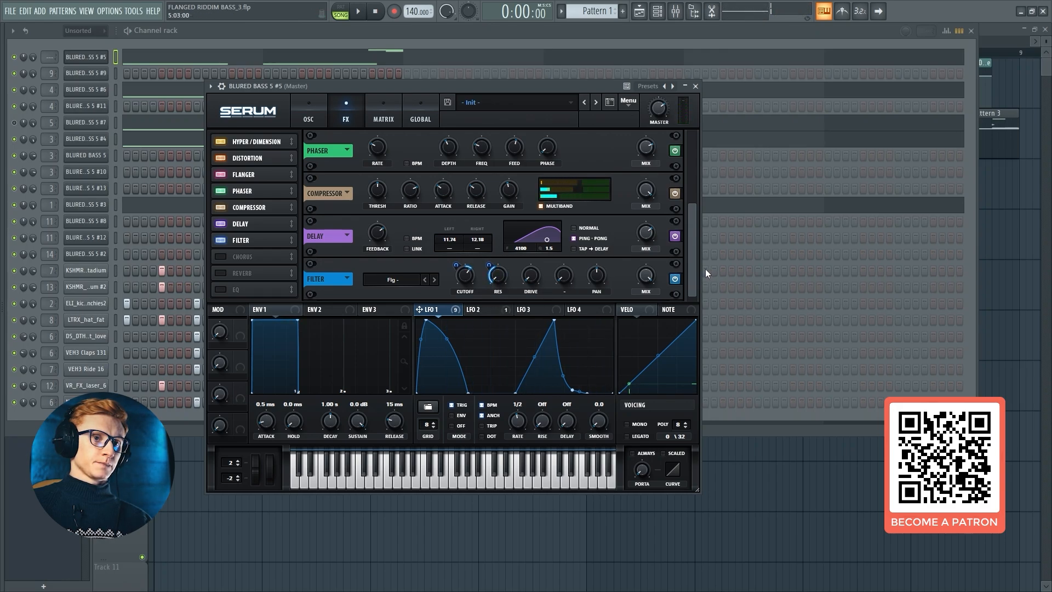
- Adjust the effect filter's drive, and enable the reverb directly after the filter in the chain
left_click_drag(539, 274, 538, 255)
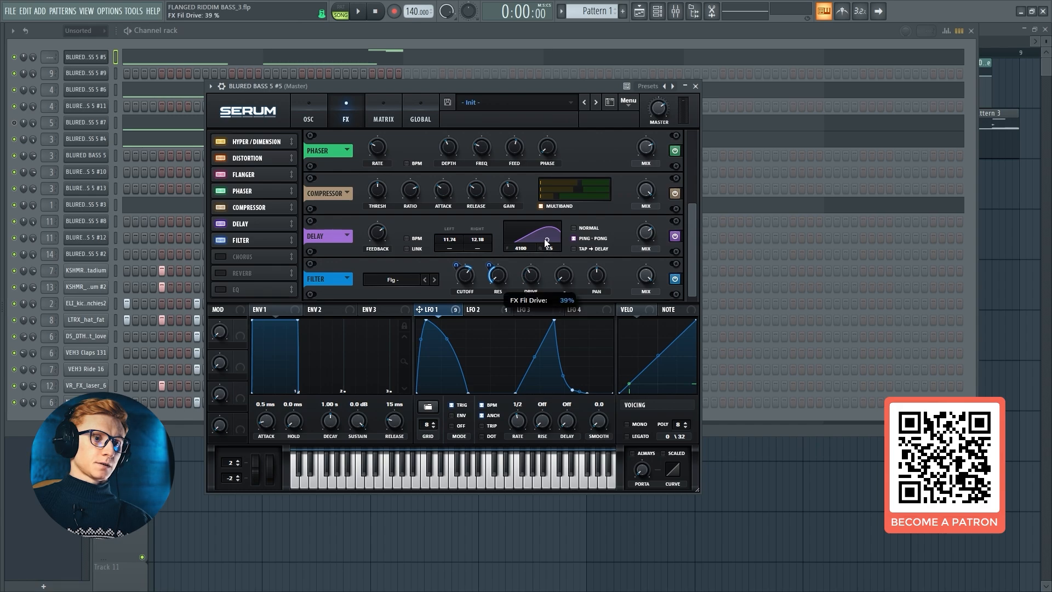
left_click_drag(546, 241, 540, 273)
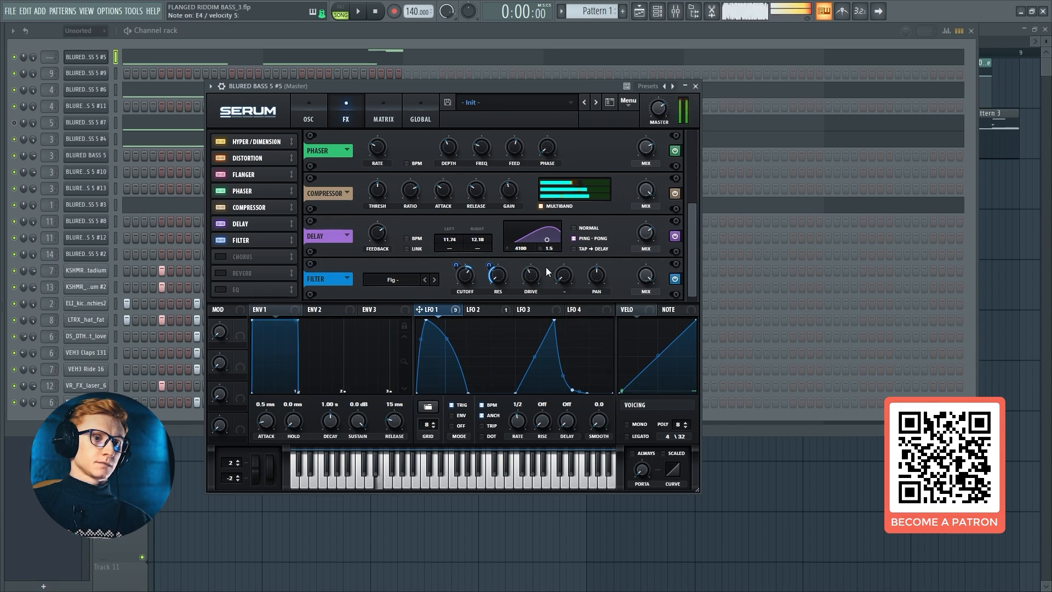
left_click_drag(240, 274, 252, 252)
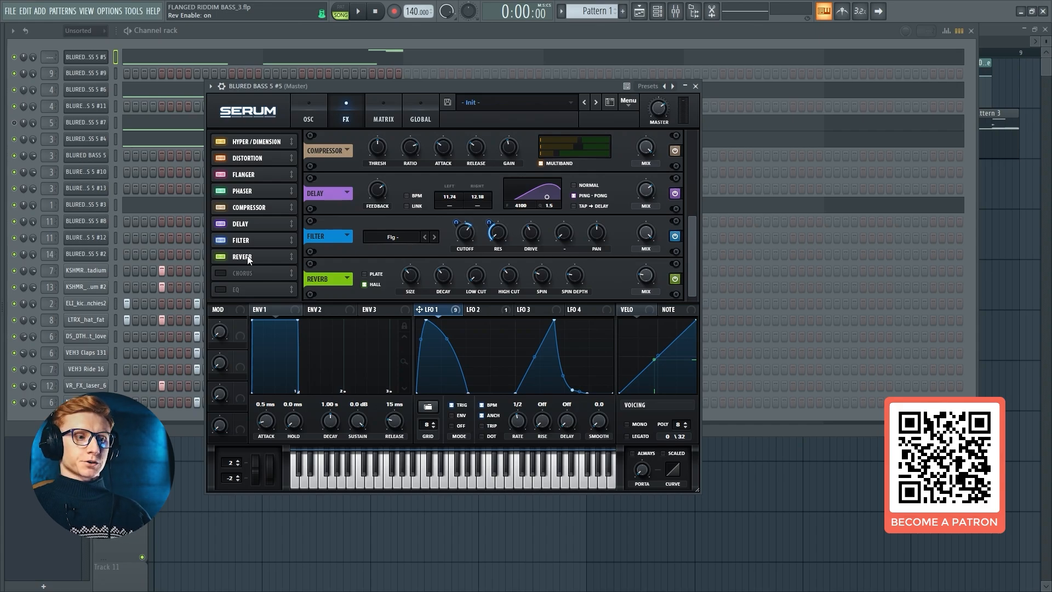
- Review the order and settings of the enabled effects, from Hyper/Dimension through to the reverb
left_click(241, 144)
left_click(243, 161)
left_click(244, 176)
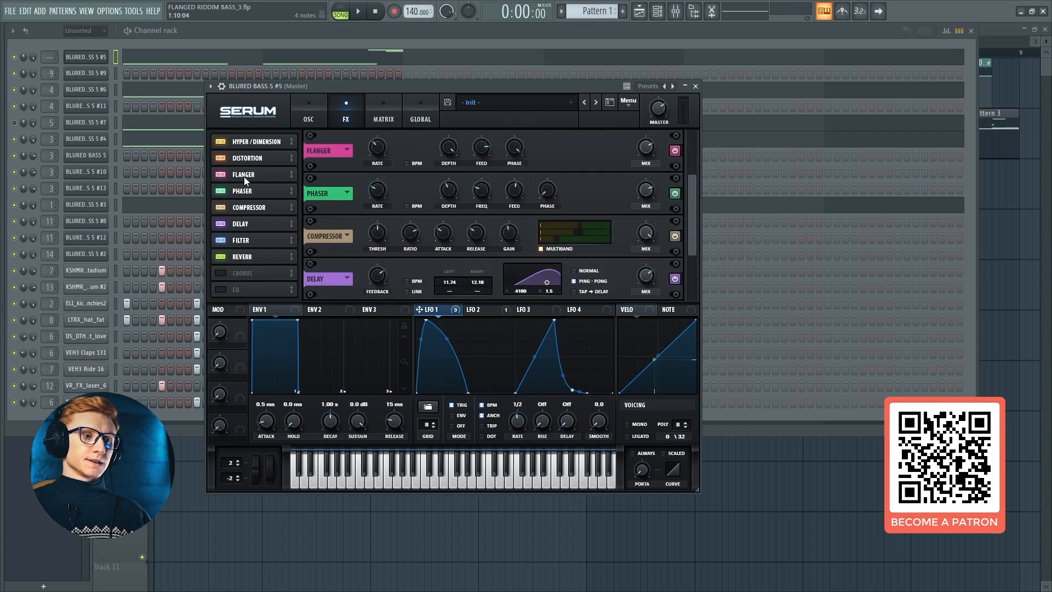
left_click(248, 193)
left_click(255, 221)
left_click(241, 142)
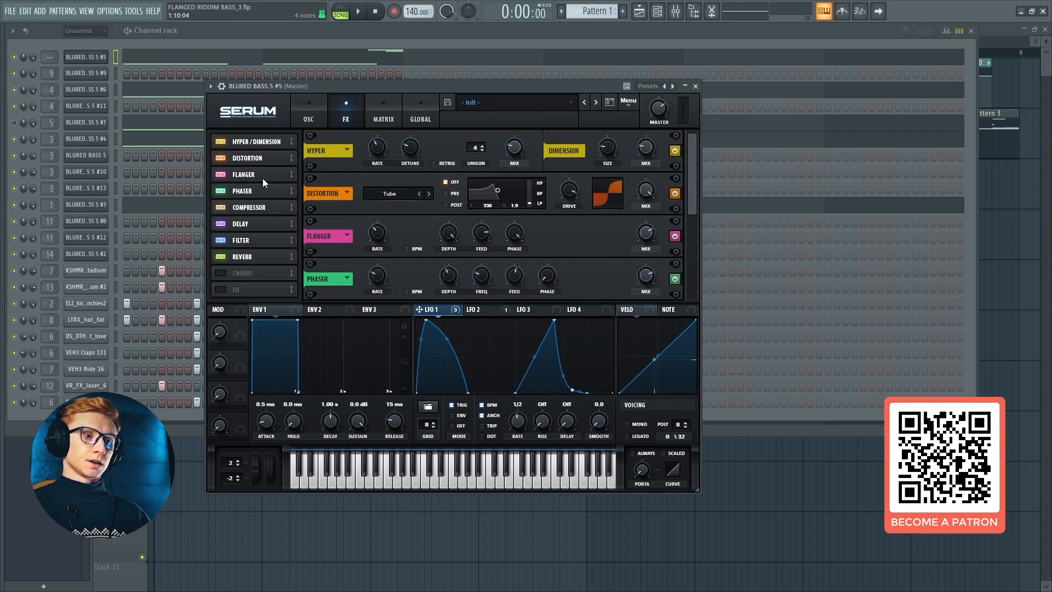
left_click(257, 210)
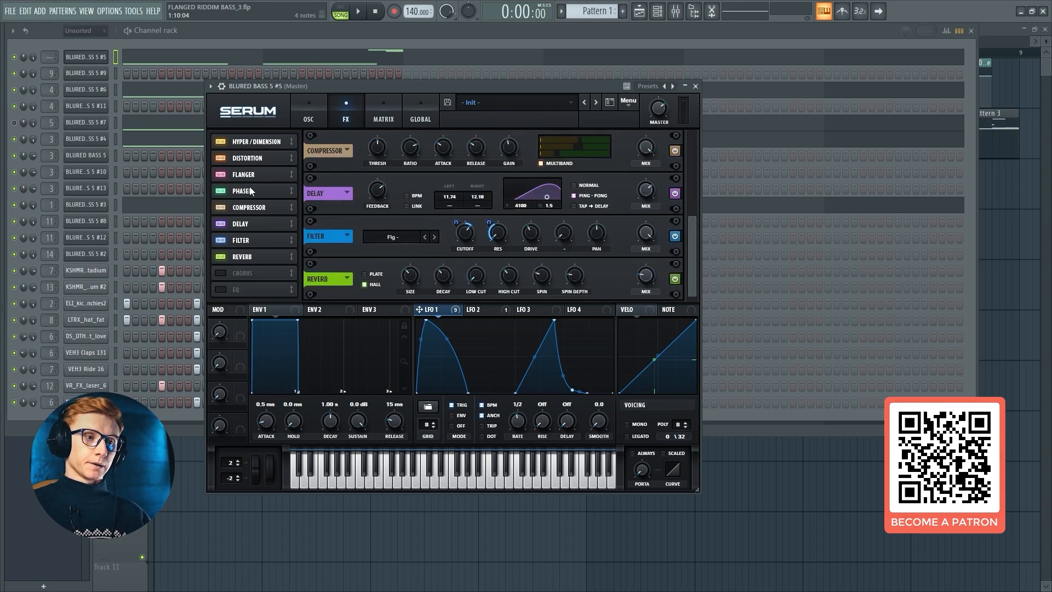
left_click(254, 143)
left_click(255, 224)
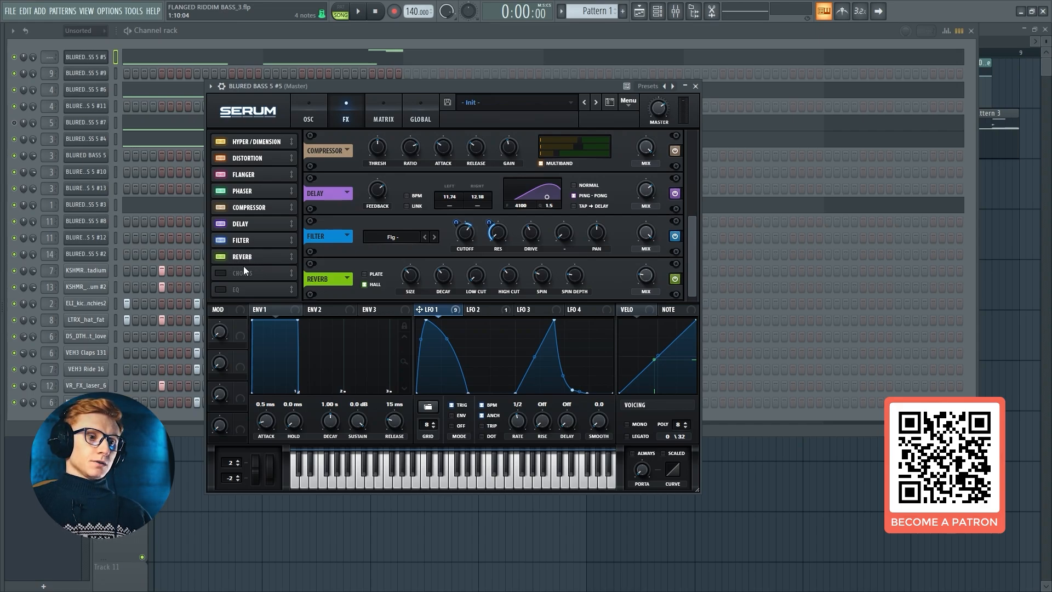
- Lower the reverb's size to about 1% and its decay to about 1.1 s
mouse_move(413, 284)
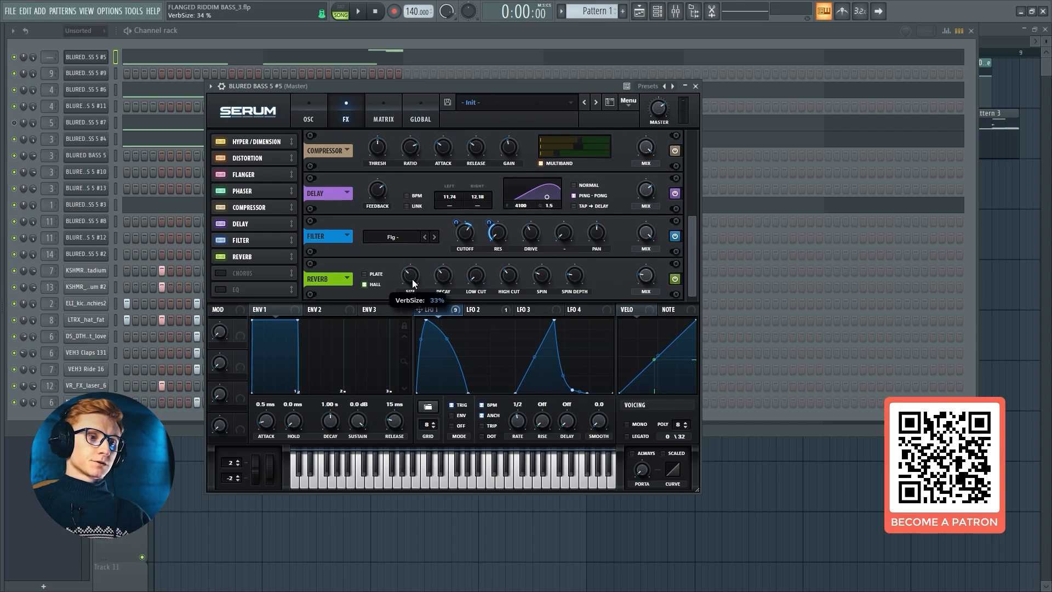
left_click_drag(408, 283, 416, 329)
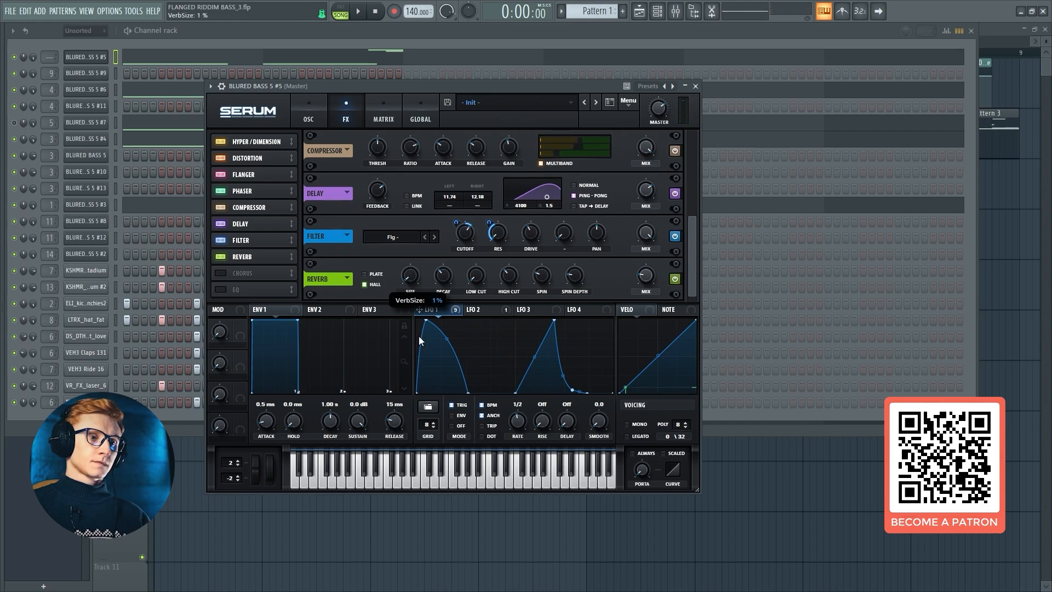
left_click_drag(441, 277, 444, 305)
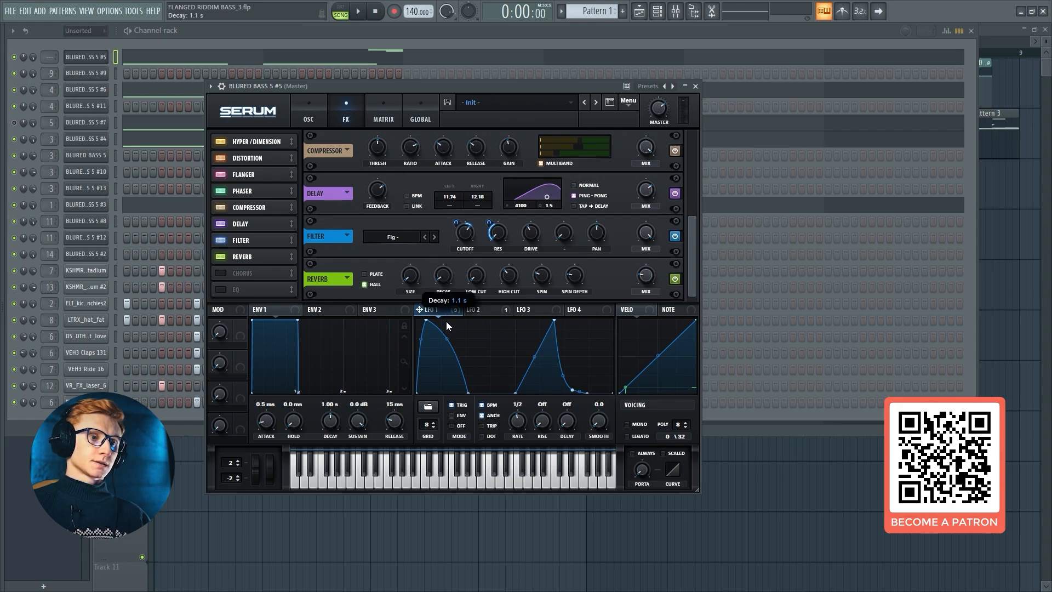
left_click_drag(446, 321, 446, 321)
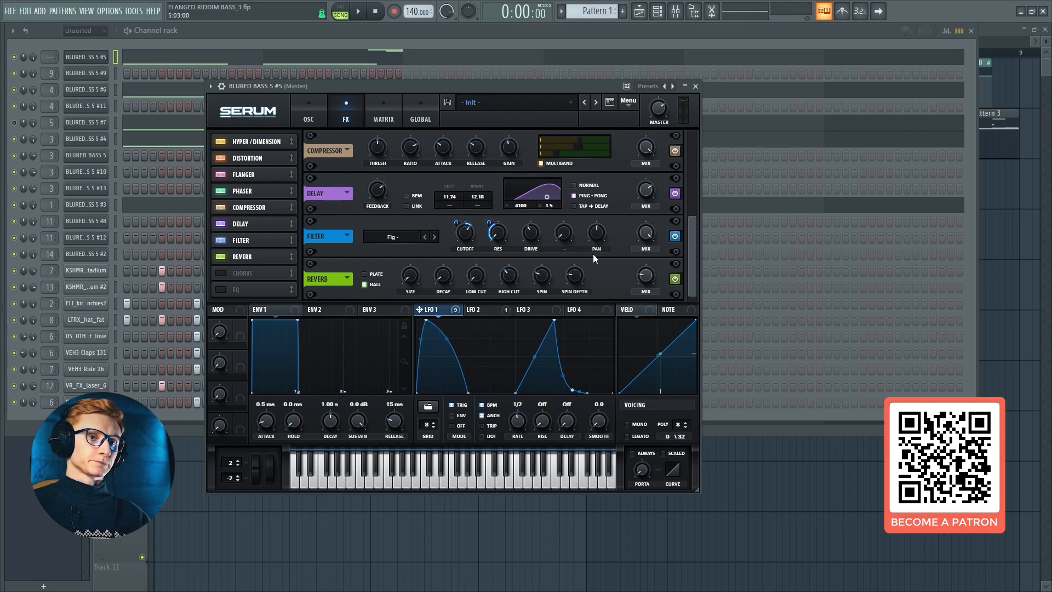
- Adjust the reverb's low cut, raise its high cut, and fine-tune its mix
left_click(479, 274)
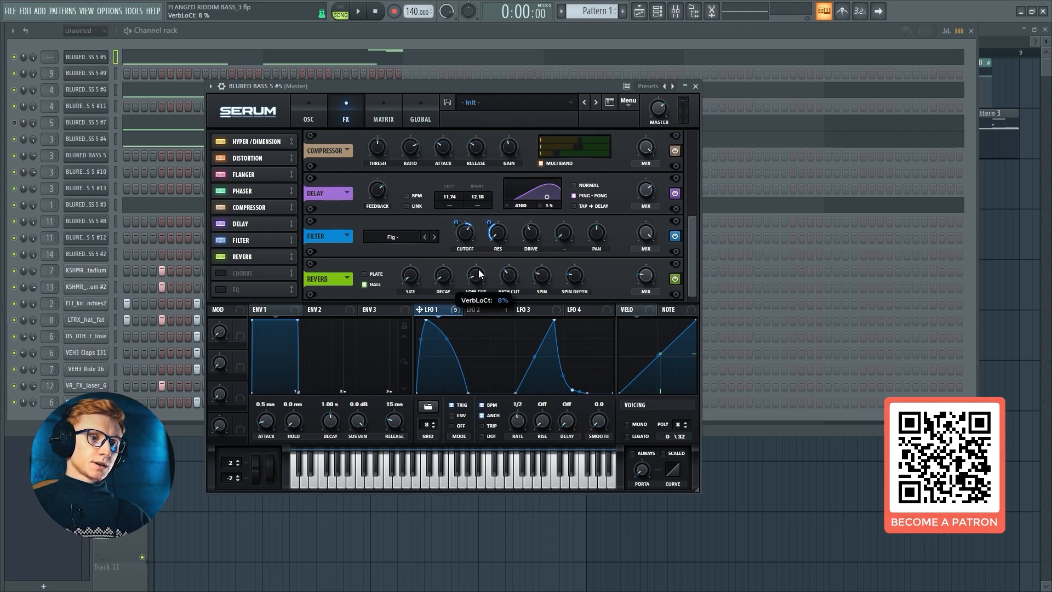
mouse_move(520, 268)
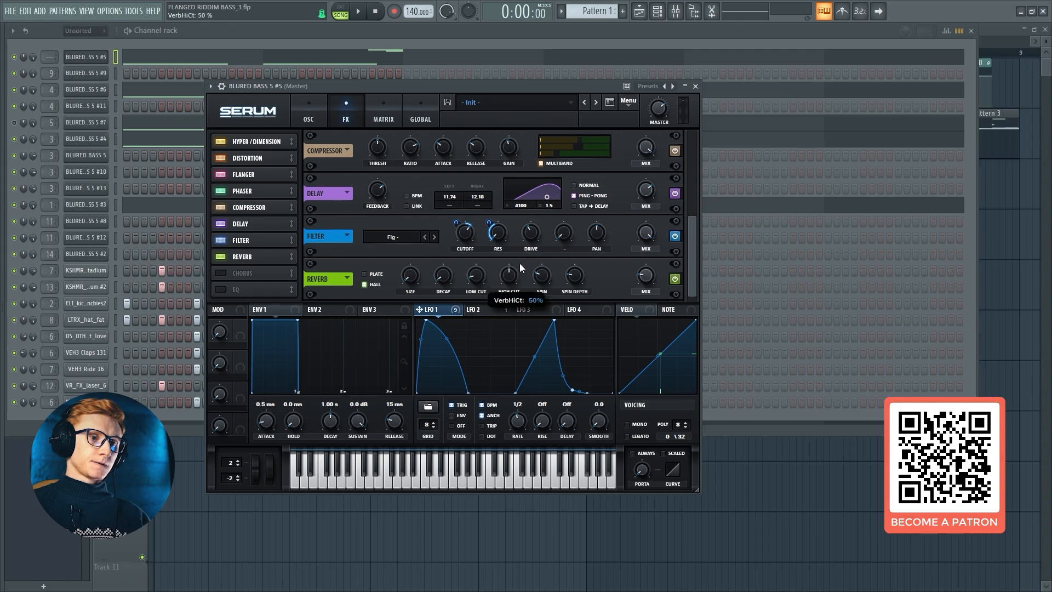
left_click_drag(523, 259, 586, 251)
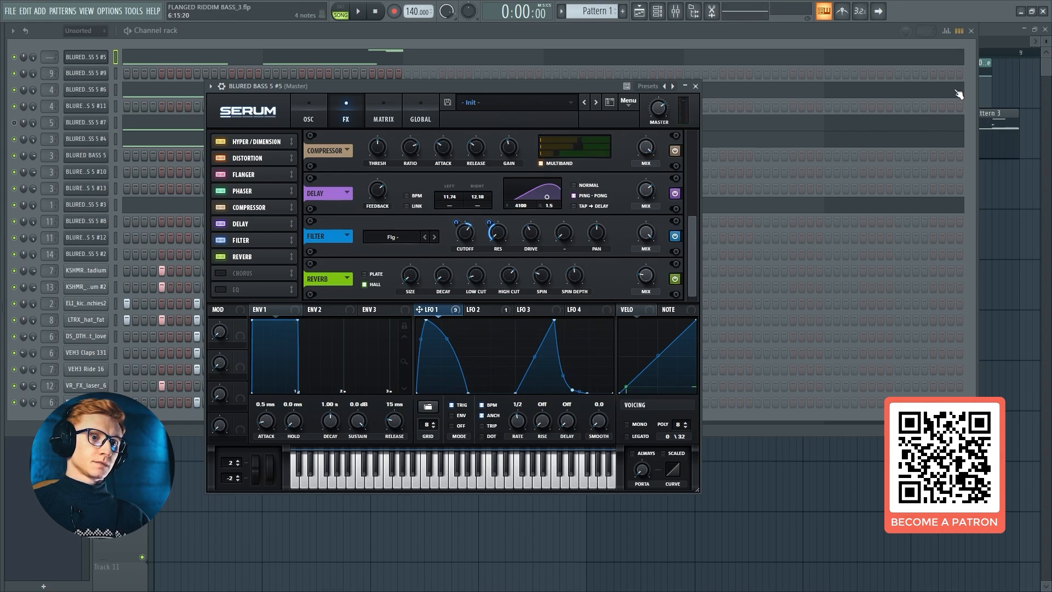
left_click(649, 280)
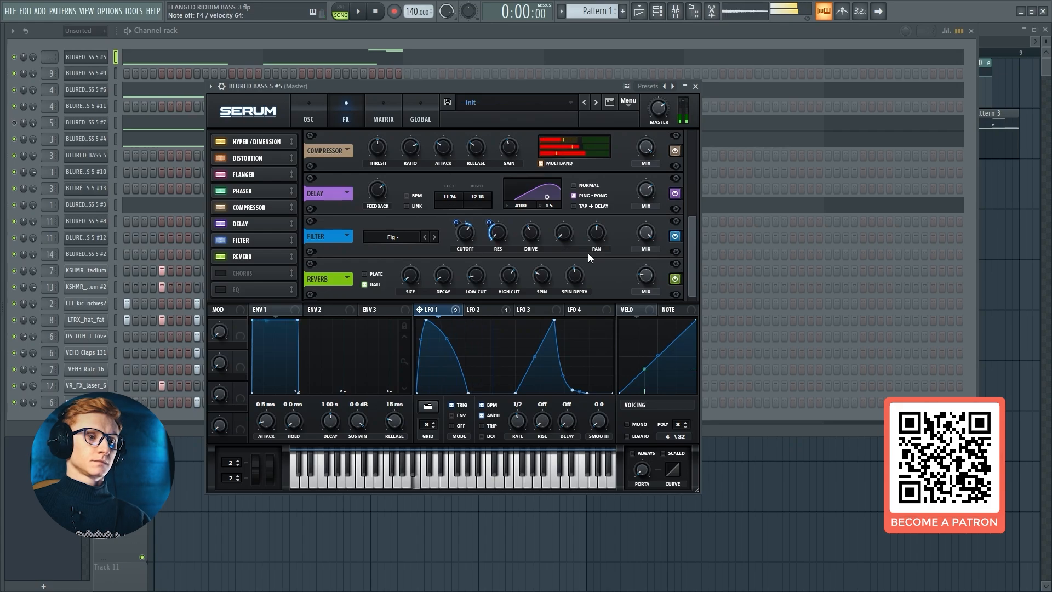
- Enable mono, legato and always-on portamento in the voicing section, and adjust the portamento amount
left_click(628, 423)
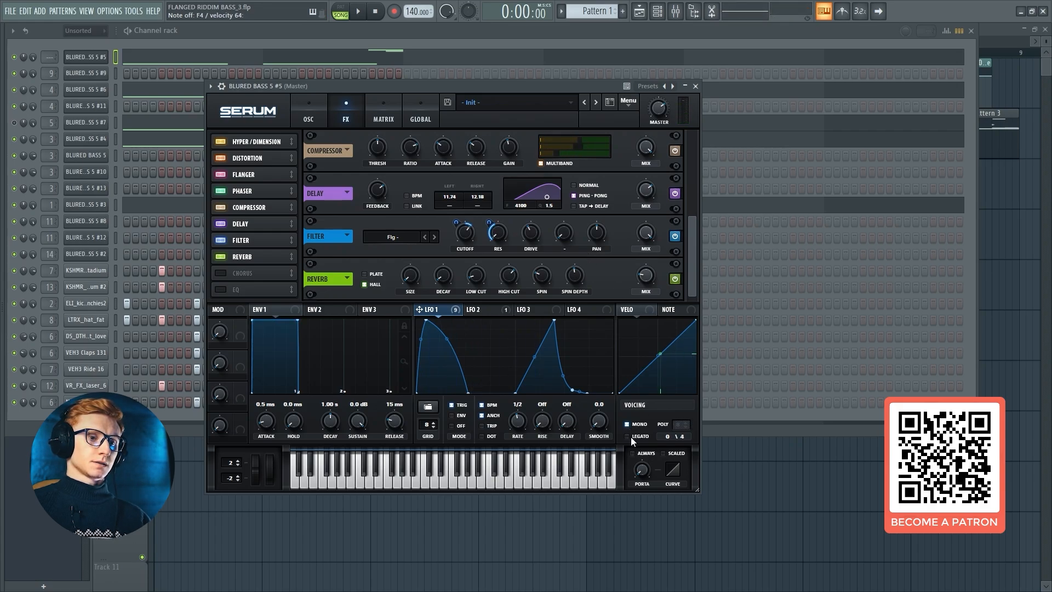
left_click(633, 453)
left_click_drag(643, 470, 659, 423)
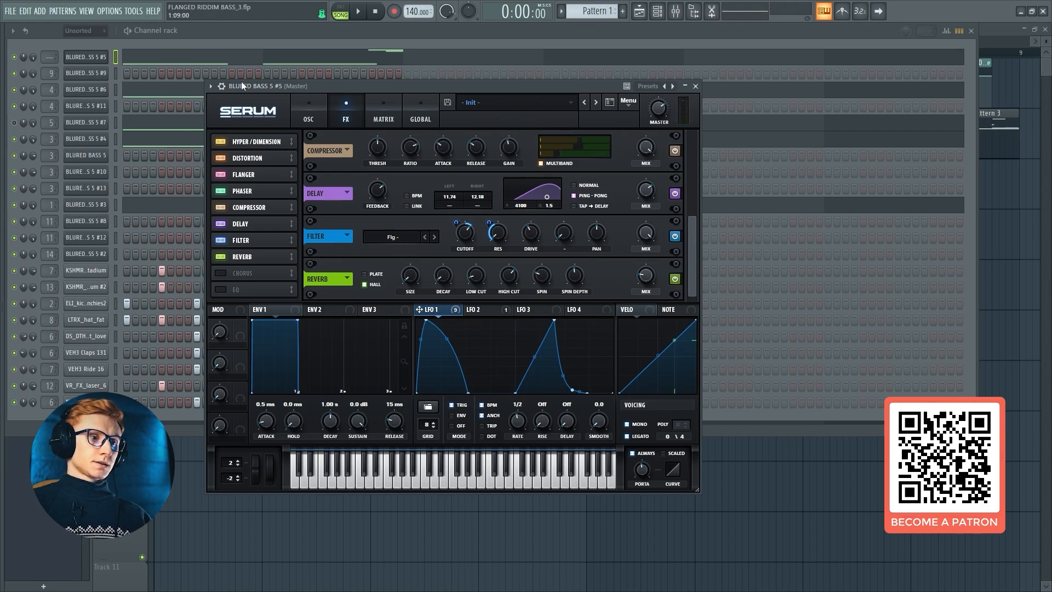
- Route the BLURED BASS S #5 channel to mixer track Insert 1, and review that track's OTT and MSaturator settings
left_click(98, 59)
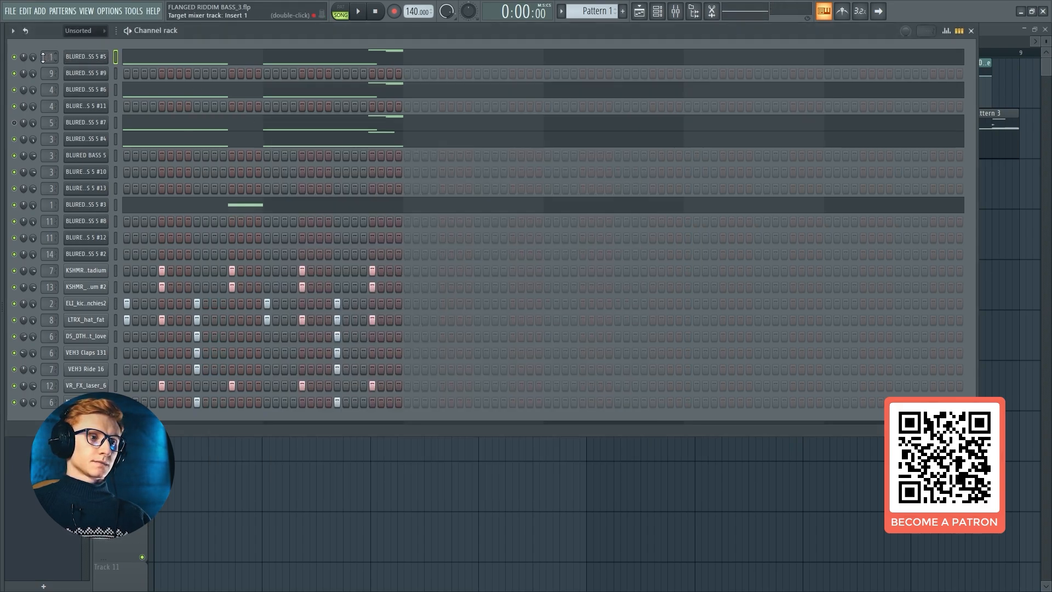
left_click(676, 11)
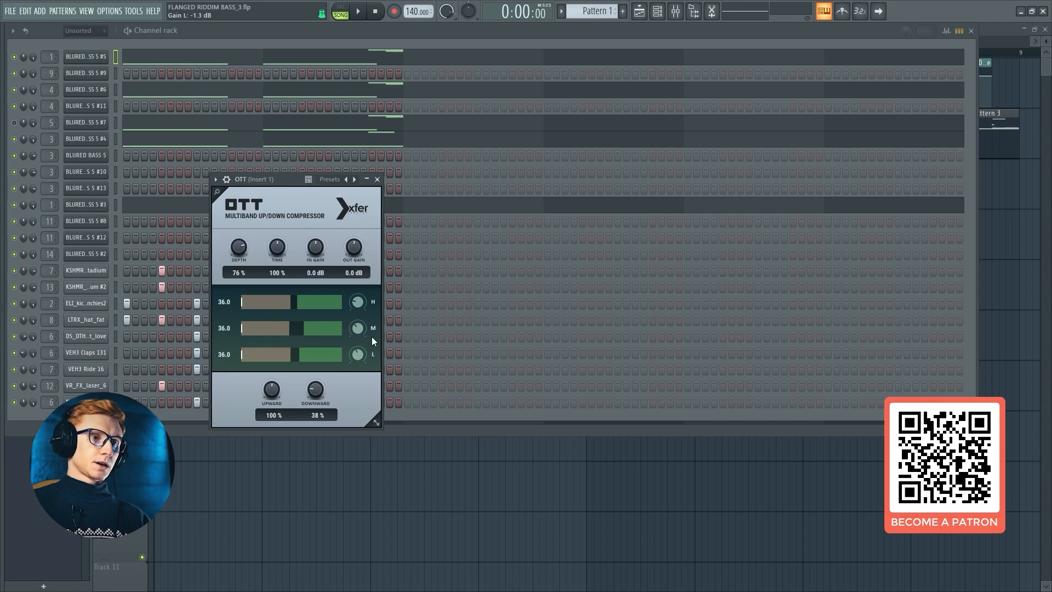
left_click(676, 11)
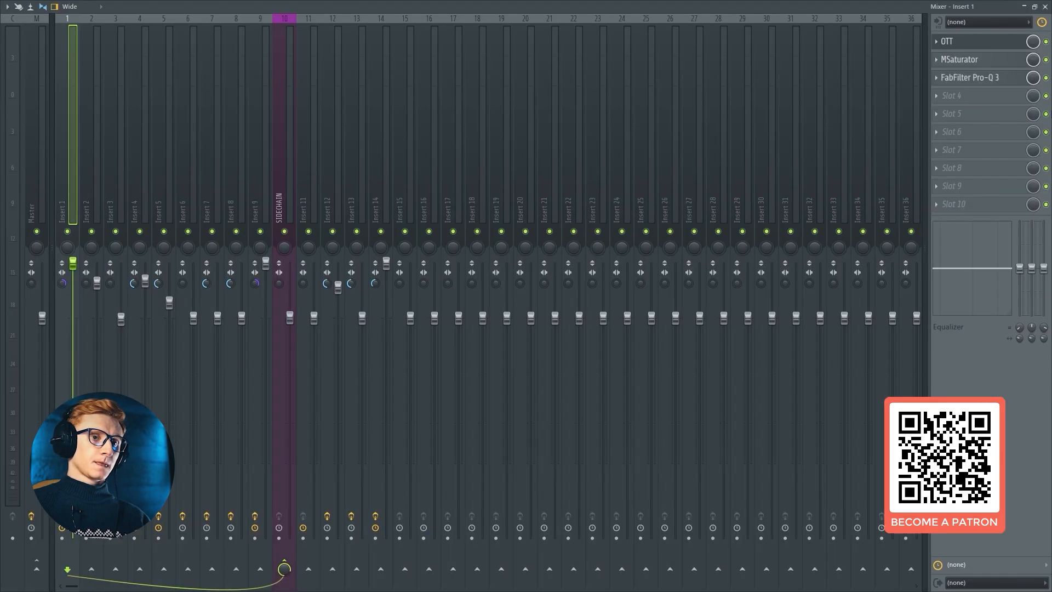
left_click(1011, 66)
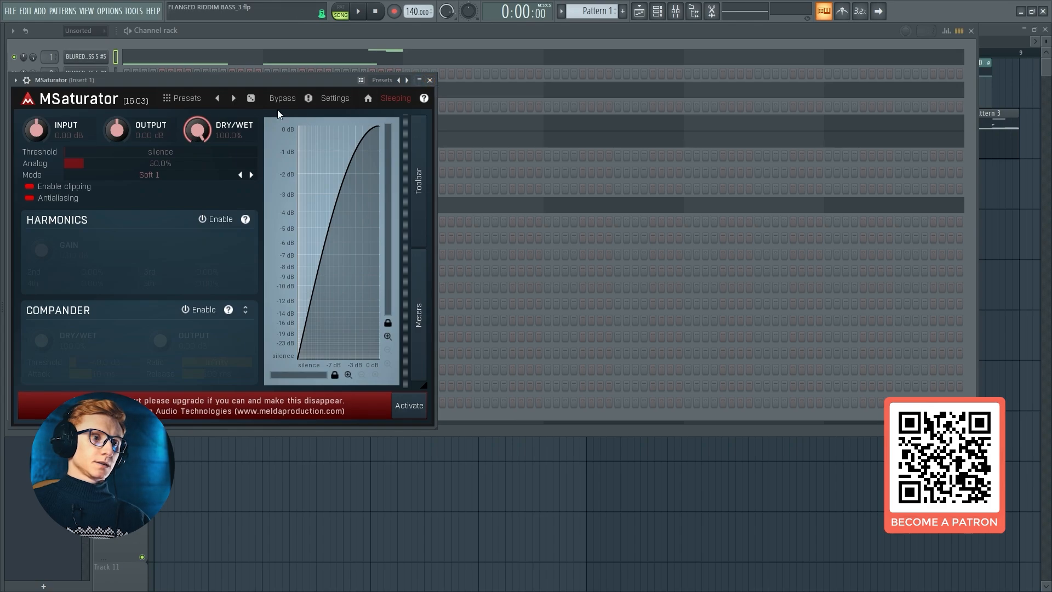
left_click(431, 80)
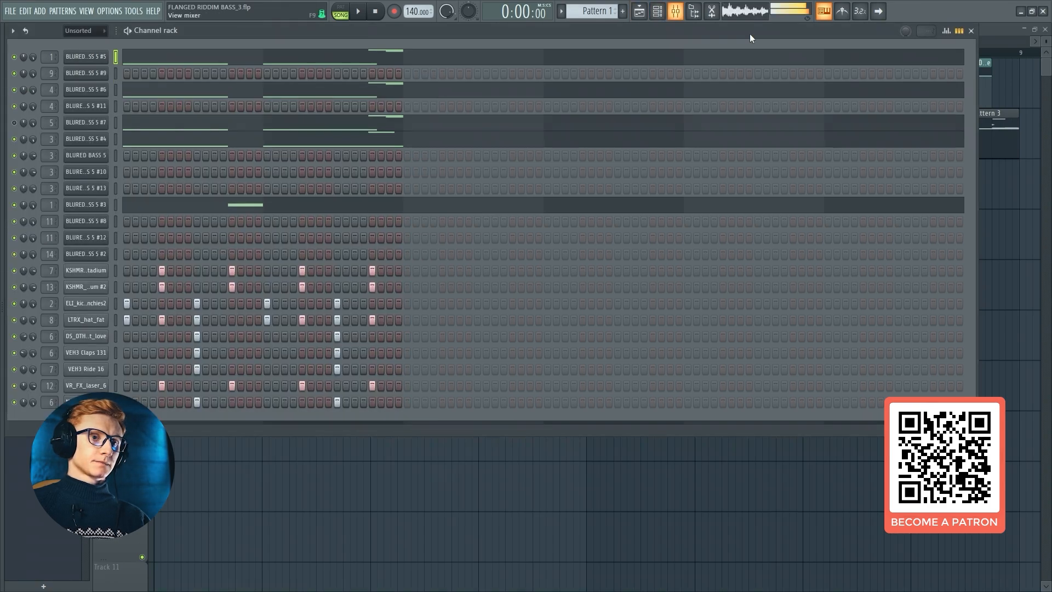
- Set the midrange bell cut in FabFilter Pro-Q 3 on Insert 1 to about 1688 Hz and -5.94 dB
key("F9")
left_click(1014, 80)
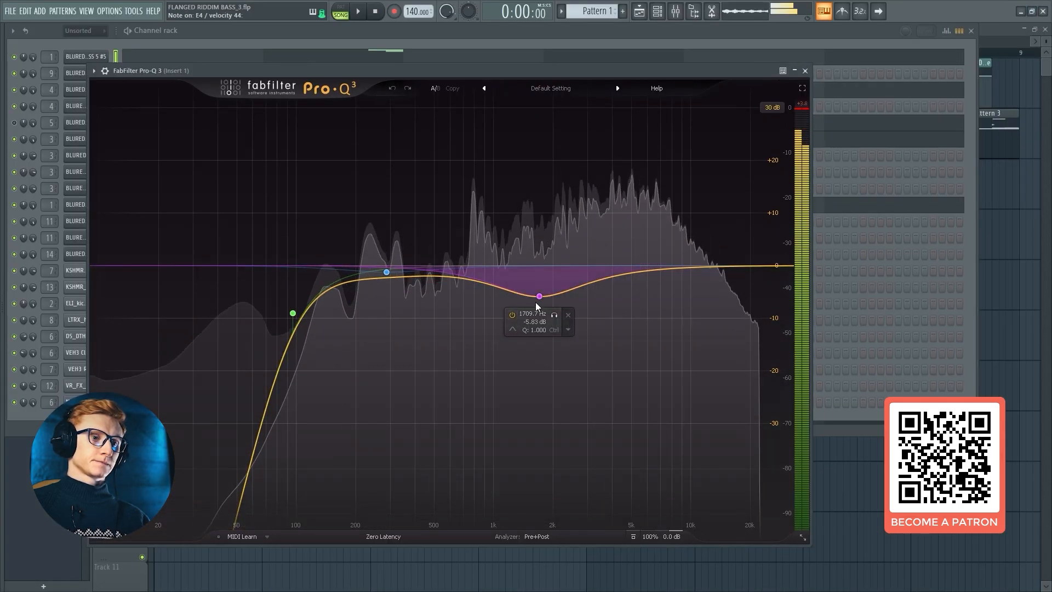
left_click(539, 297)
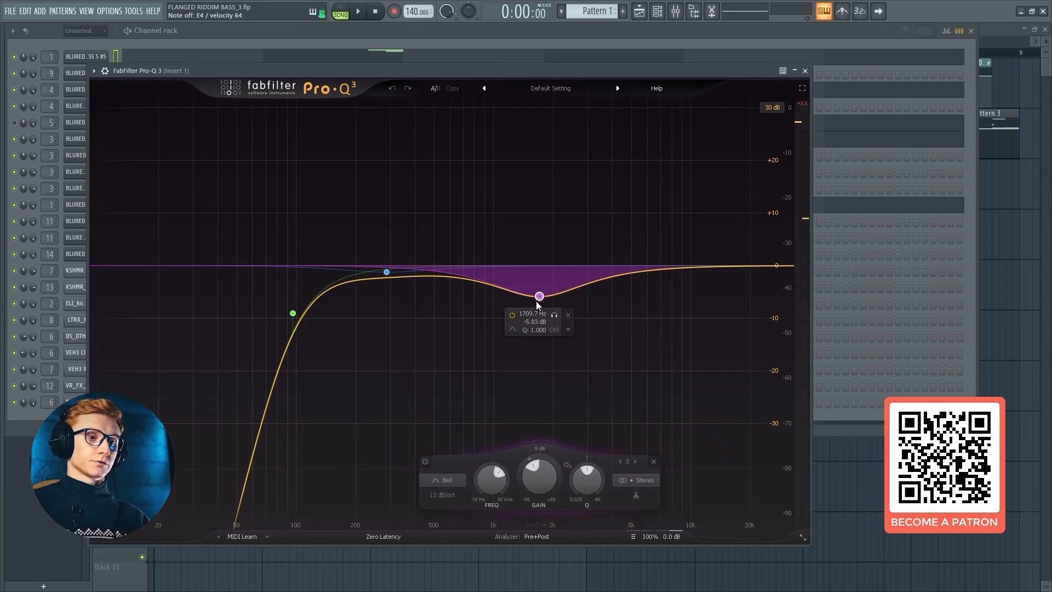
mouse_move(540, 297)
left_mouse_down()
mouse_move(537, 215)
mouse_move(540, 312)
mouse_move(538, 296)
left_mouse_up()
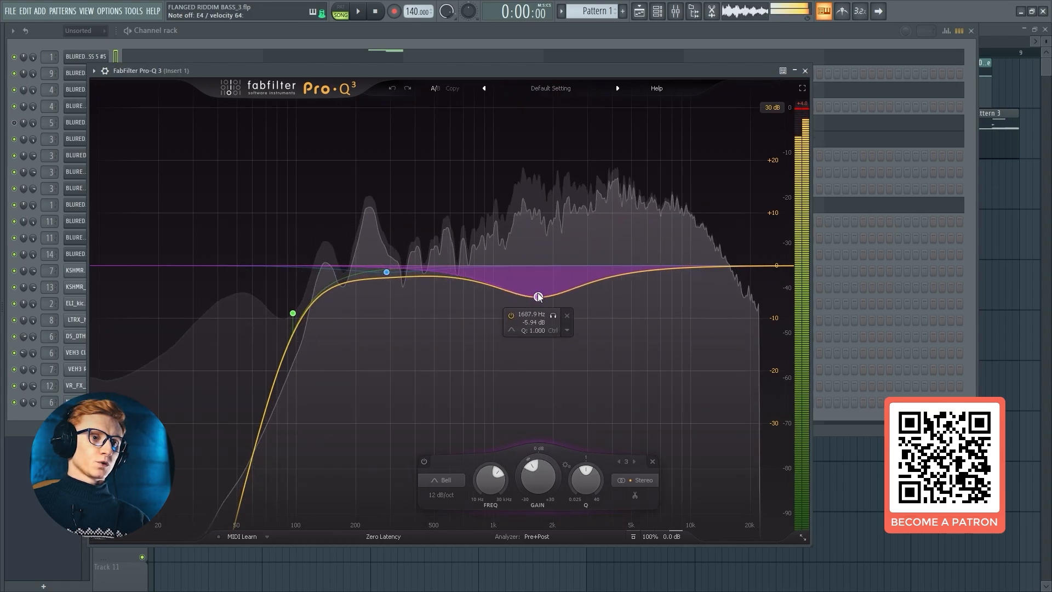
left_click(806, 71)
- Compare the bass with and without OTT, MSaturator and FabFilter Pro-Q 3 on Insert 1 by toggling each effect
key("F9")
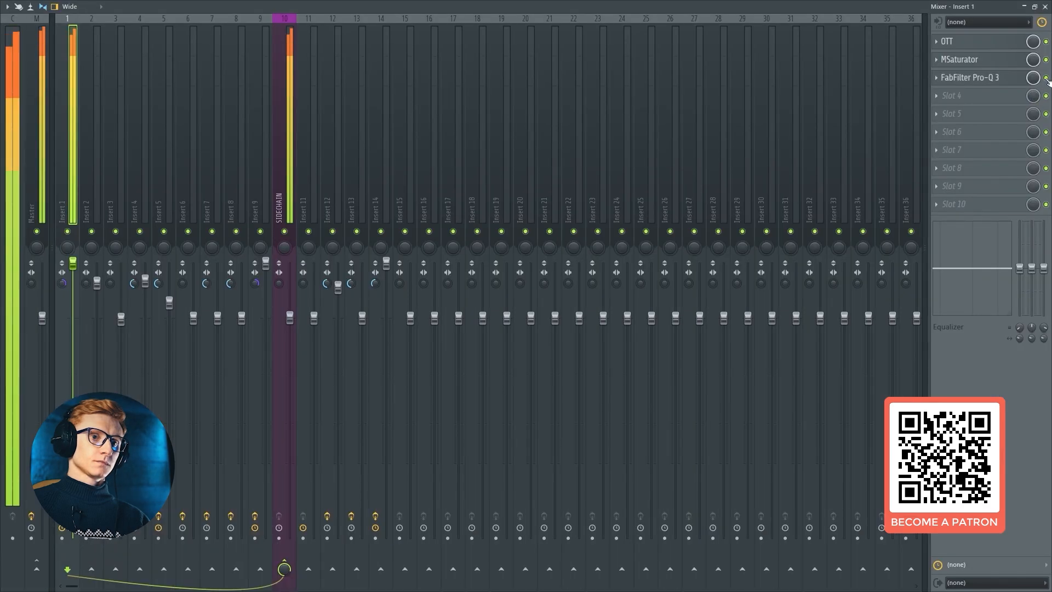
left_click(1046, 42)
left_click(1046, 60)
left_click(1046, 78)
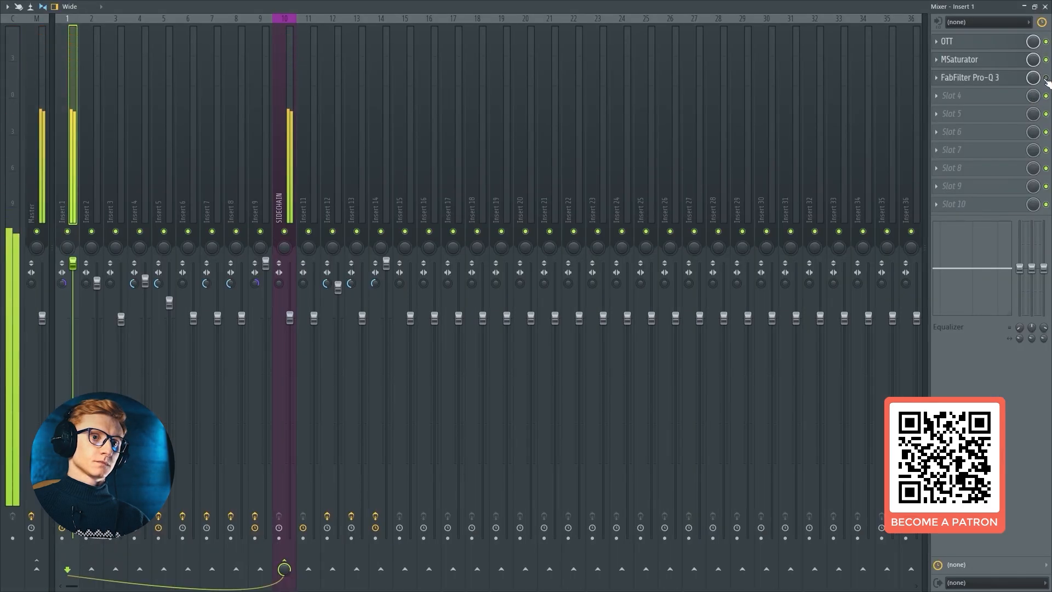
- Inspect the MSaturator on the Master track, including its exact dry/wet value, without changing it
left_click(36, 131)
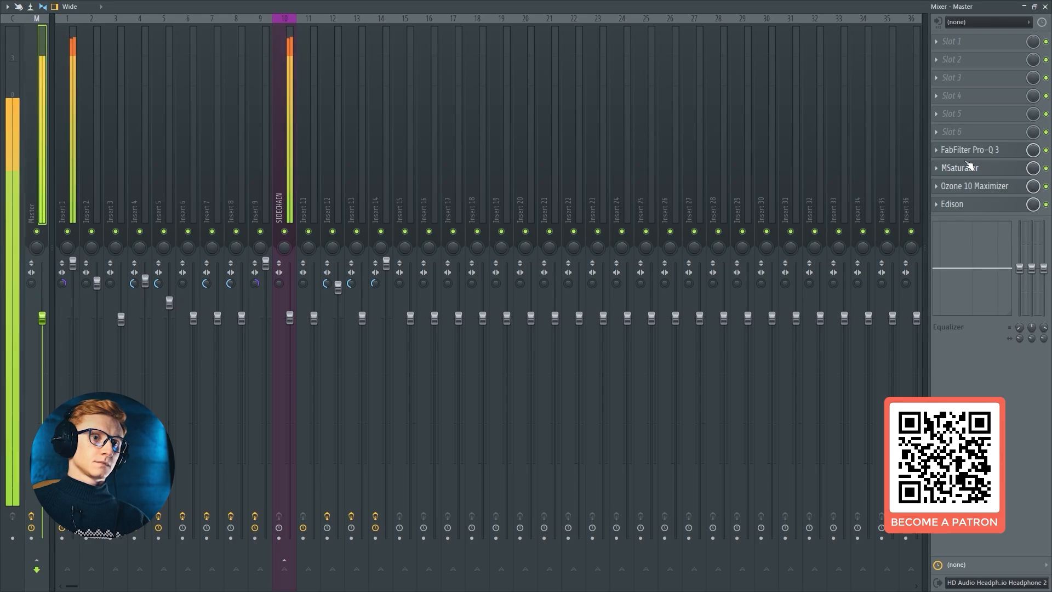
key("space")
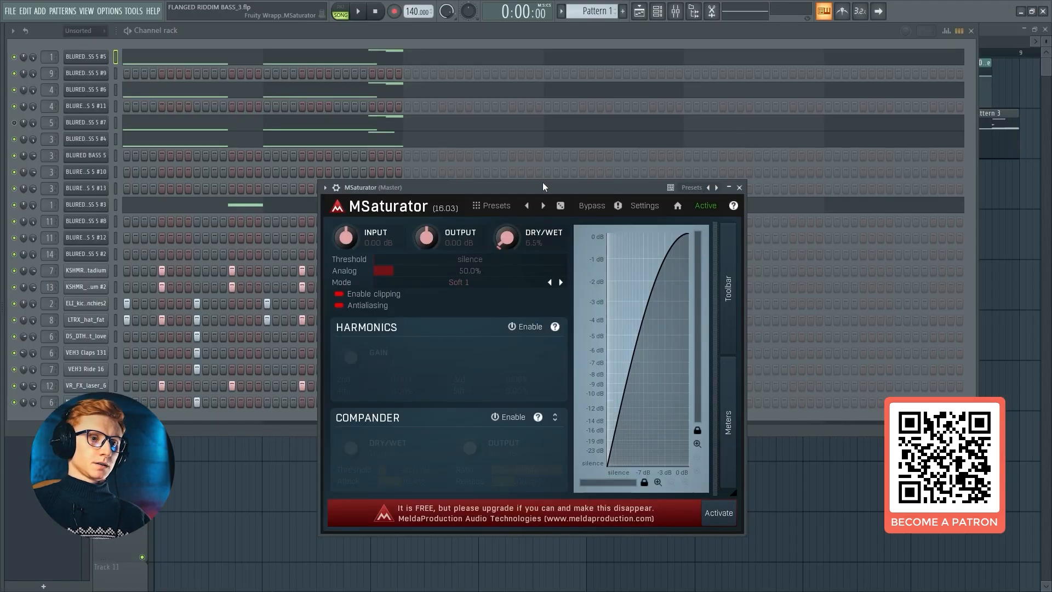
left_click_drag(543, 185, 501, 131)
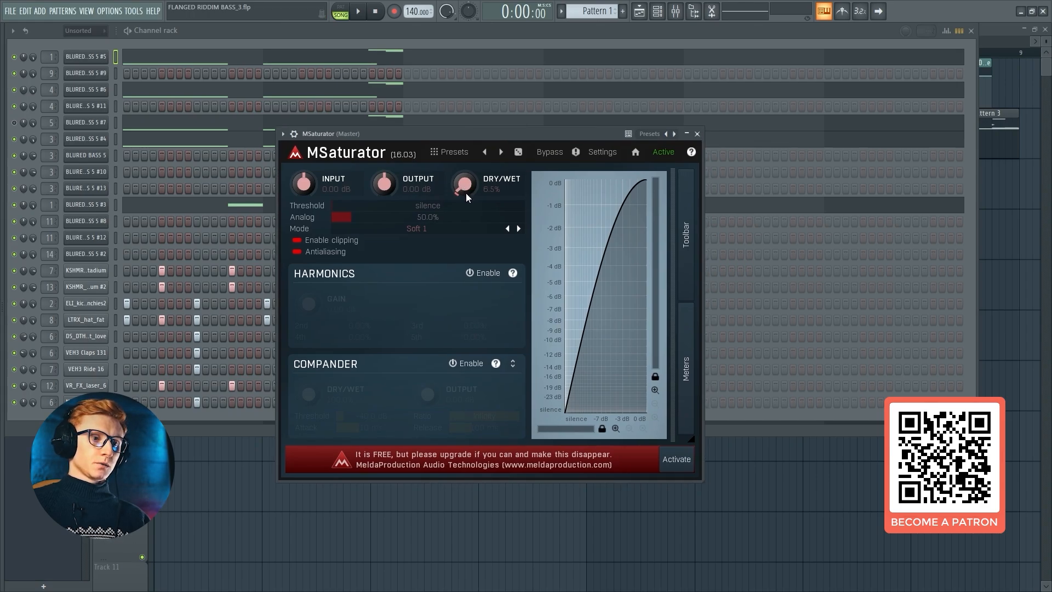
double_click(466, 193)
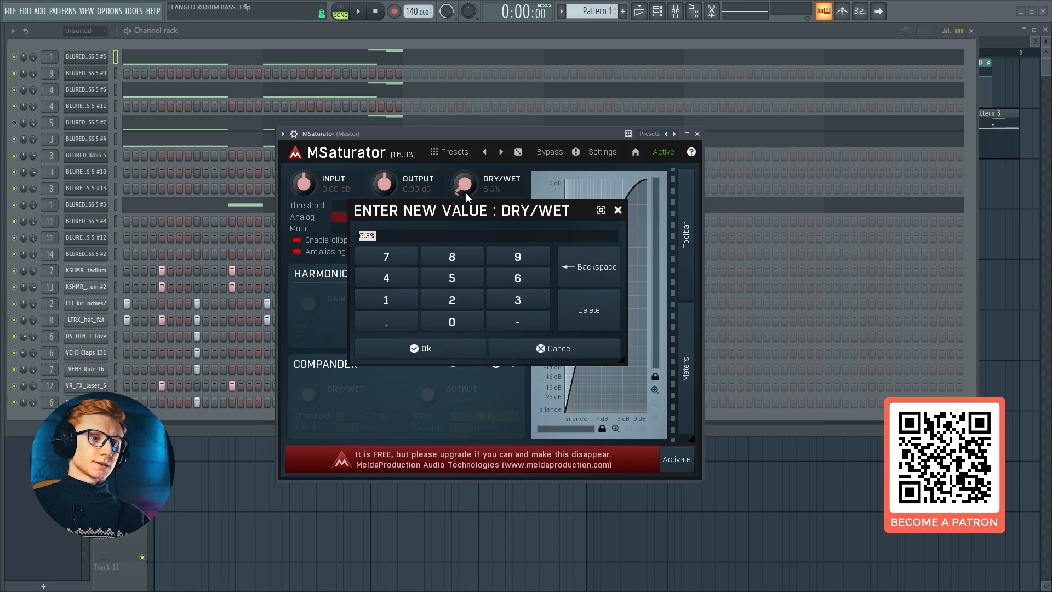
left_click(618, 211)
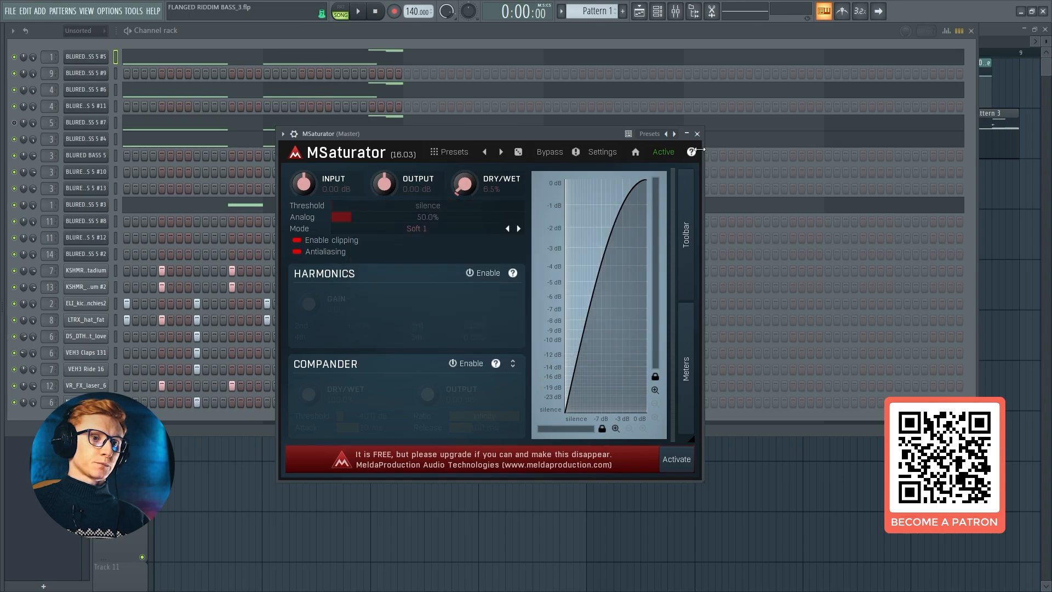
left_click(698, 134)
- Examine the EQ curve of FabFilter Pro-Q 3 on the Master track against the bass sound
key("F9")
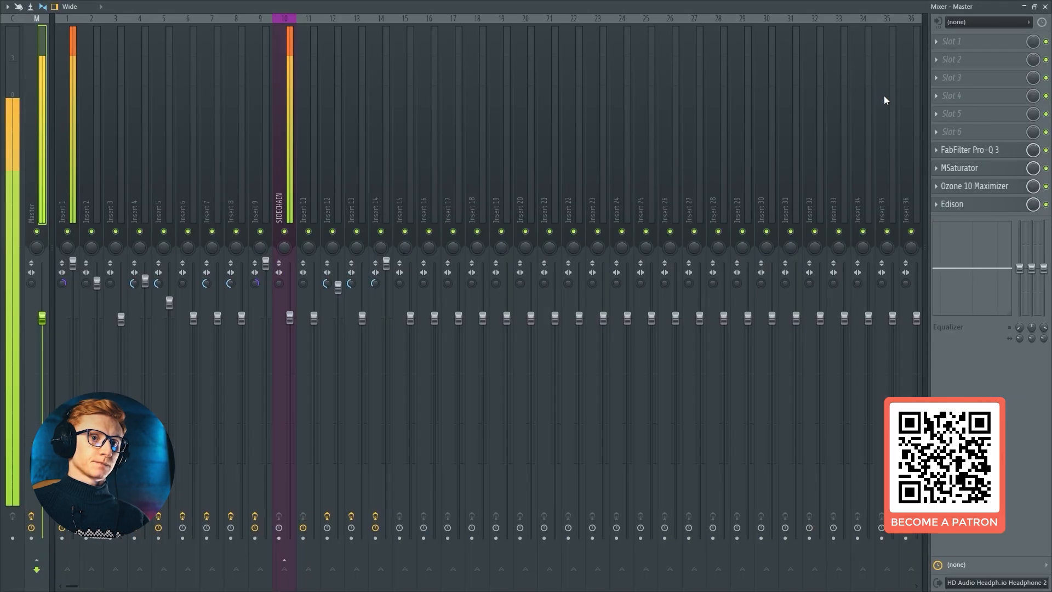
left_click(1001, 153)
left_click(1045, 7)
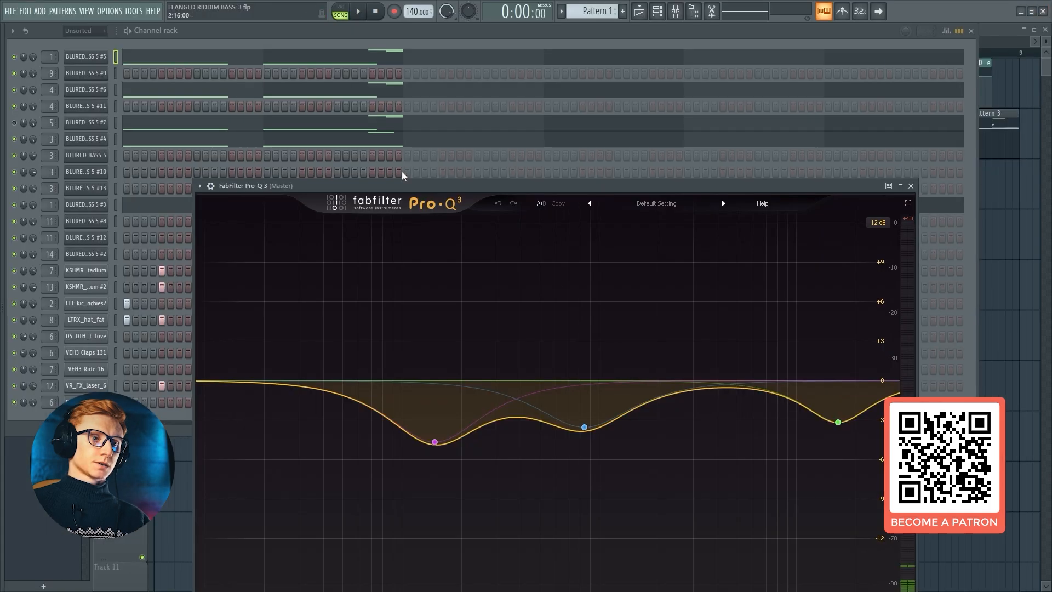
left_click_drag(472, 185, 413, 64)
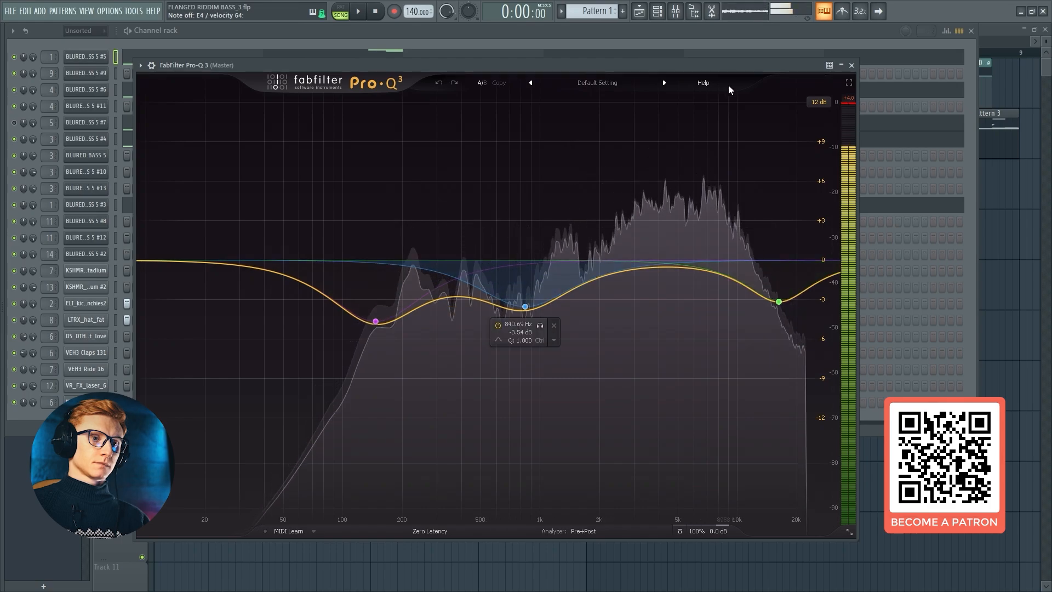
key("F9")
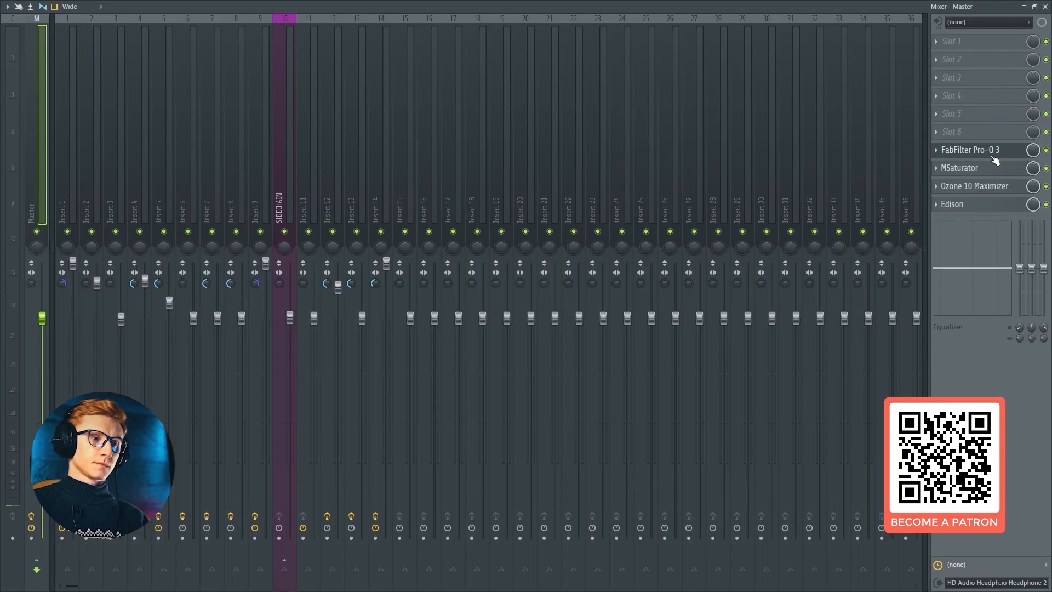
- Close the mixer and play the arrangement from the start in the playlist
left_click(1045, 7)
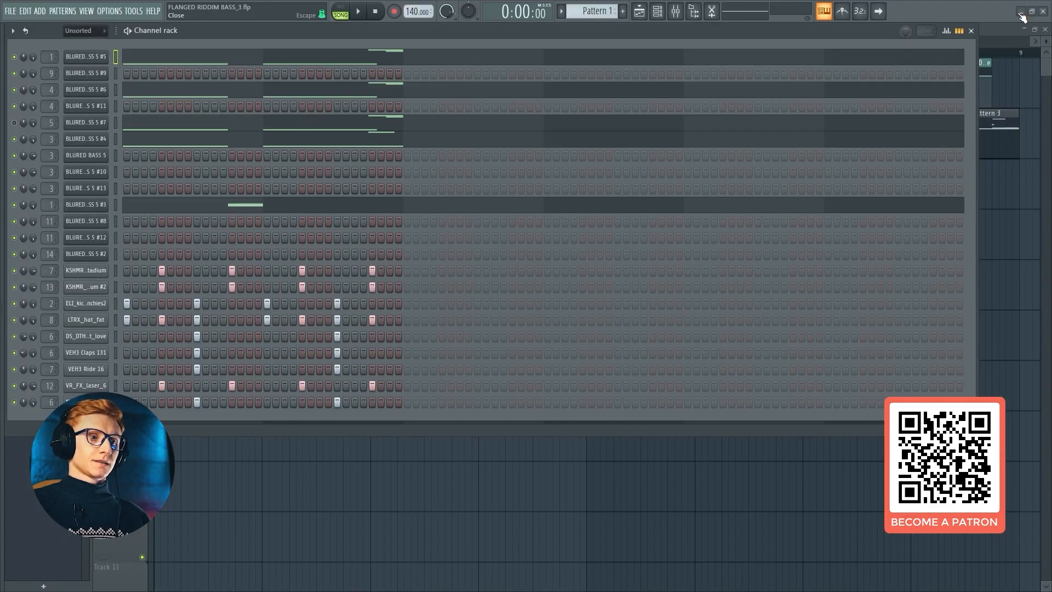
key("F6")
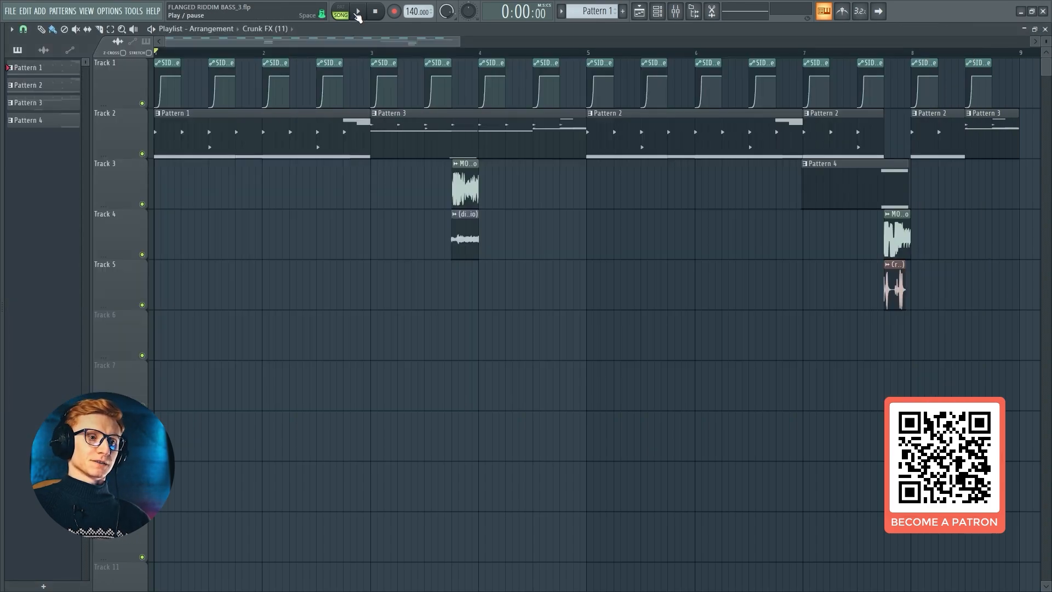
left_click(357, 14)
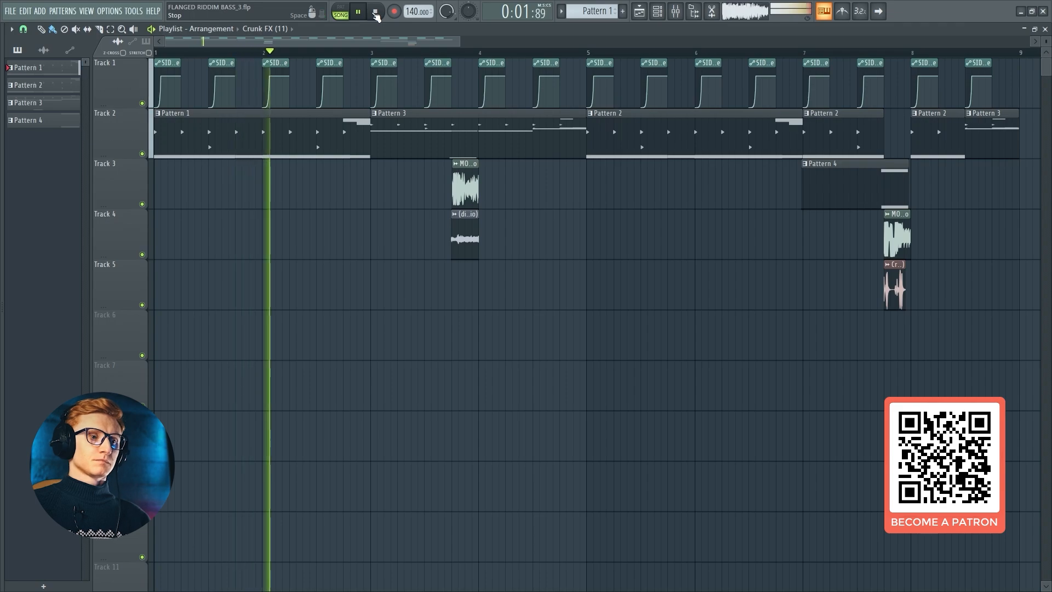